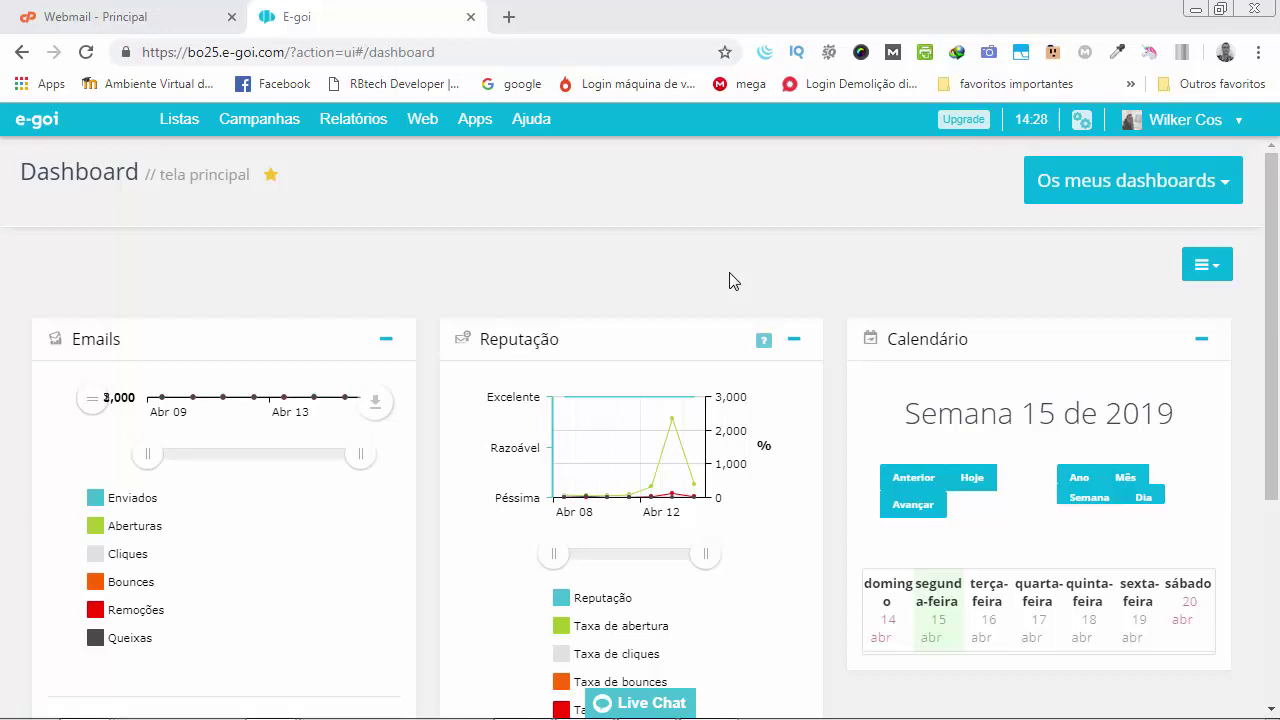
Step: Start a new form for the list "atualizações do blog e curso MDI" with Brazilian Portuguese as its language
{"action": "mouse_move", "coordinate": [428, 137]}
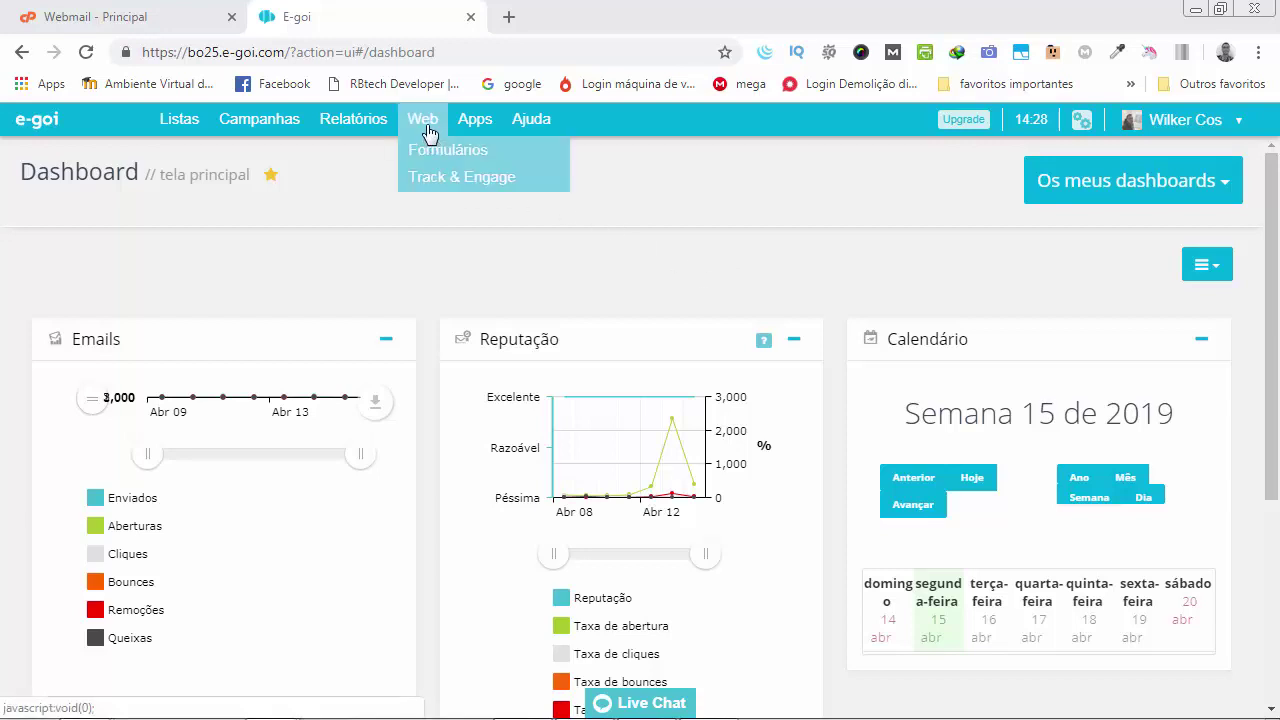
{"action": "left_click", "coordinate": [442, 150]}
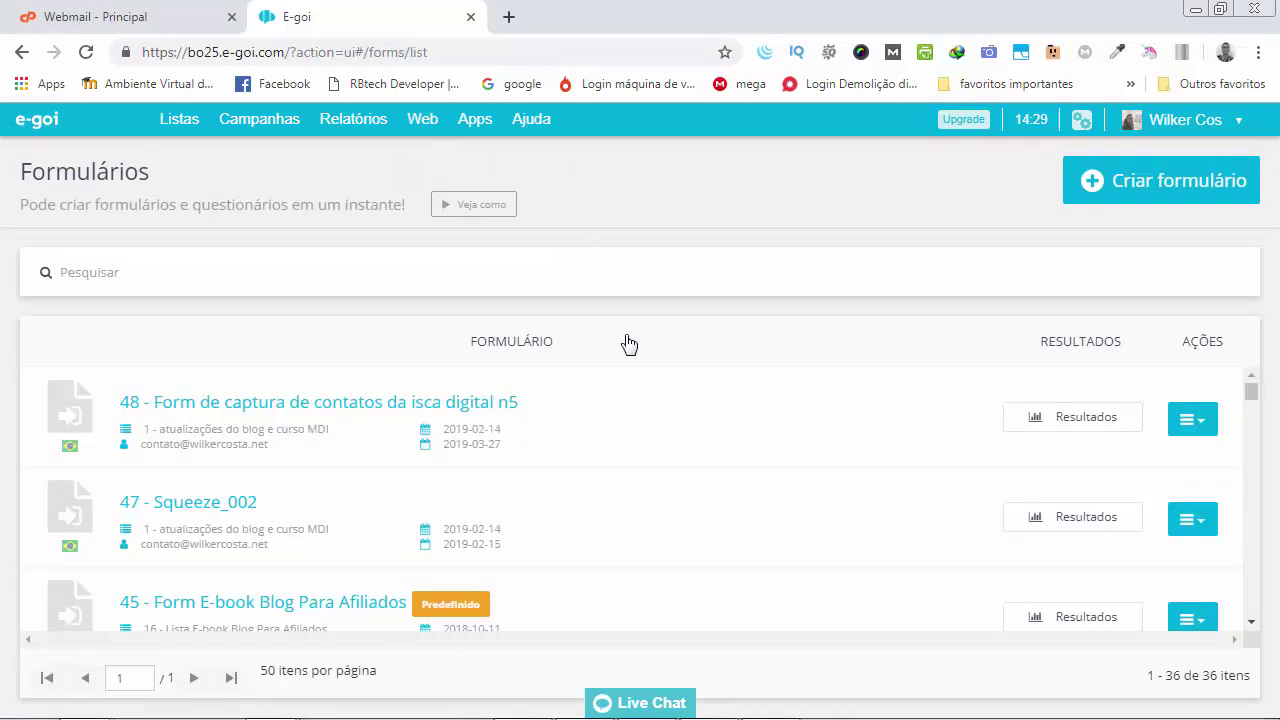
{"action": "left_click", "coordinate": [1094, 205]}
{"action": "left_click", "coordinate": [615, 290]}
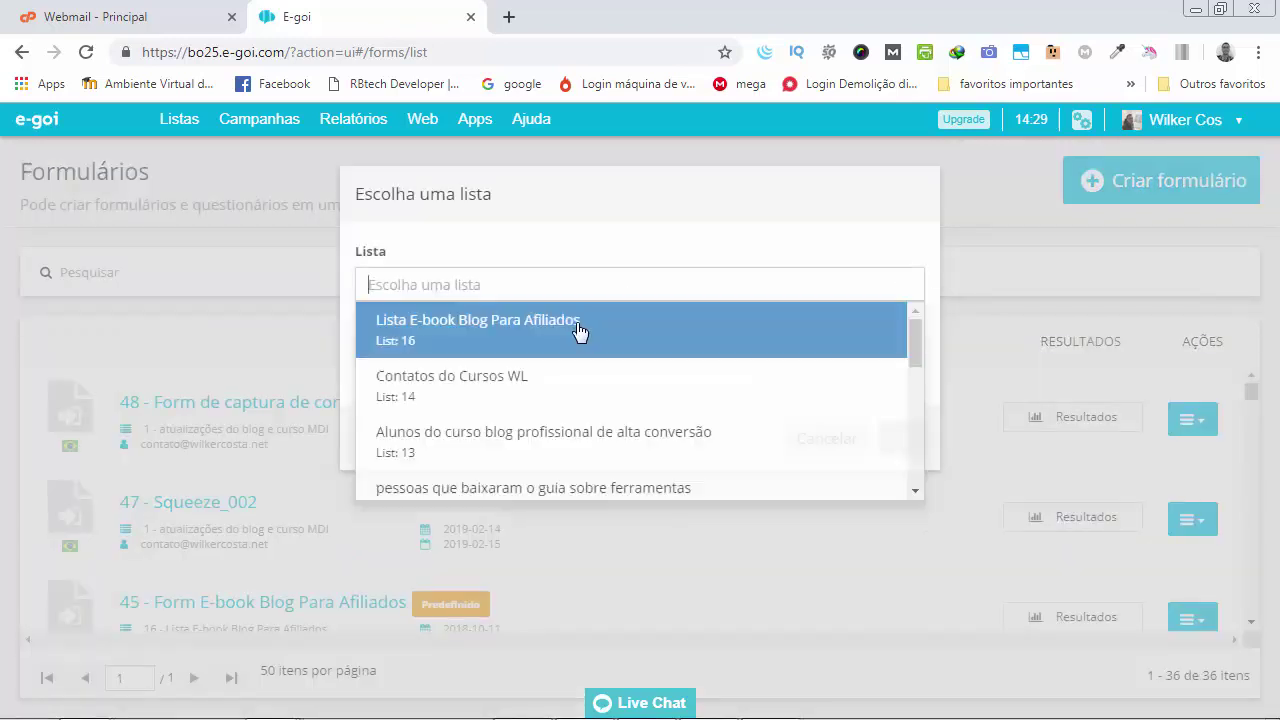
{"action": "scroll", "coordinate": [580, 360], "scroll_direction": "down", "scroll_amount": 5}
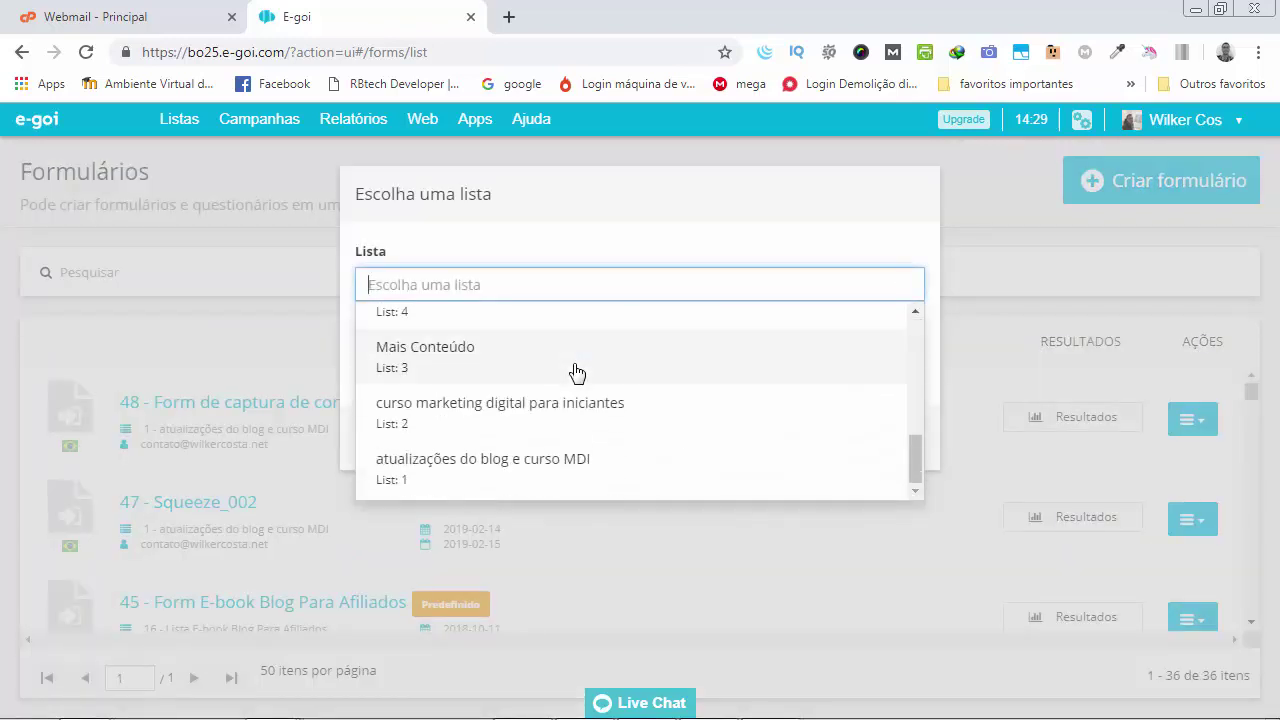
{"action": "left_click", "coordinate": [497, 474]}
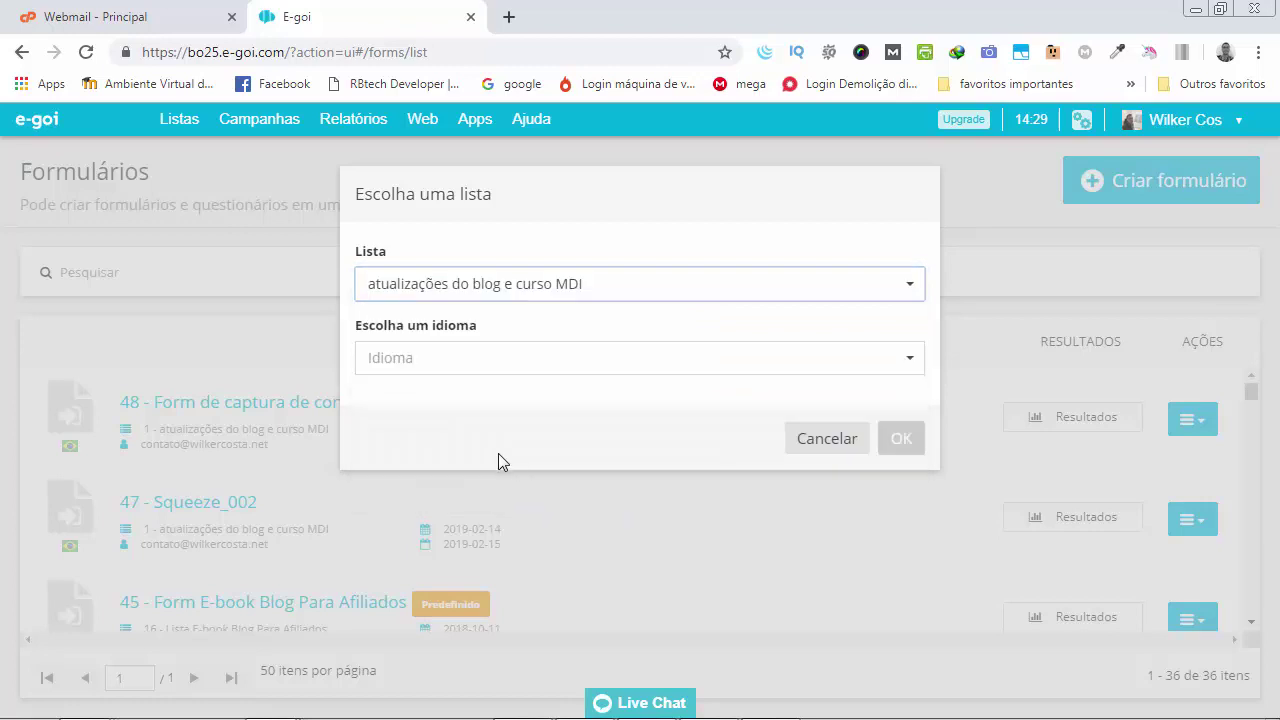
{"action": "left_click", "coordinate": [506, 372]}
{"action": "left_click", "coordinate": [496, 396]}
{"action": "left_click", "coordinate": [895, 439]}
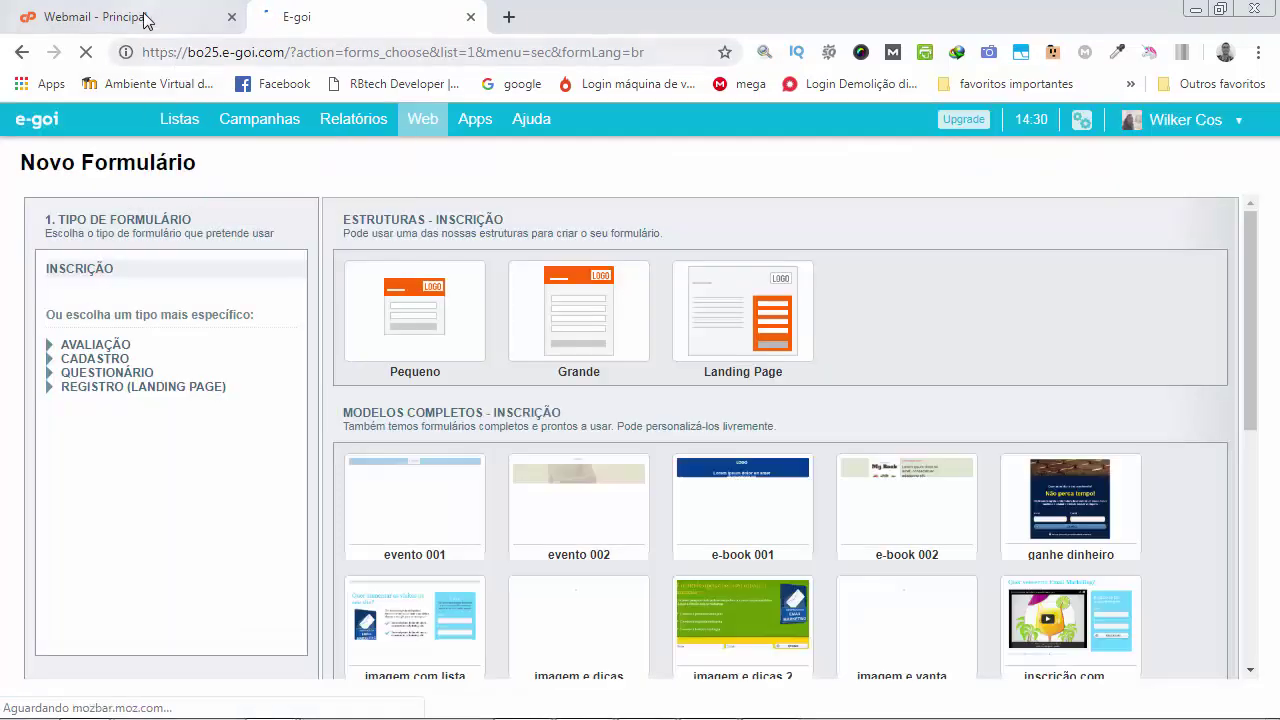
Step: Switch to the webmail and read through the example subscription confirmation email, including its logo, text and "Sim, cadastrar" button
{"action": "left_click", "coordinate": [145, 18]}
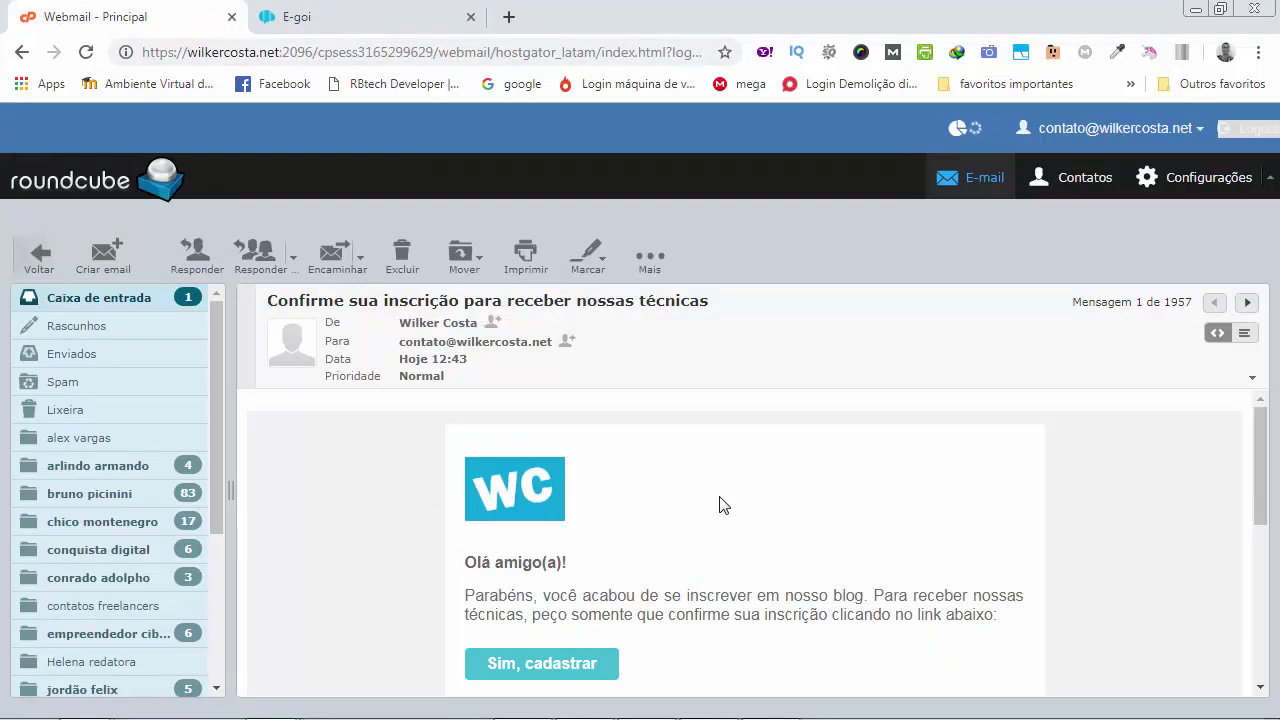
{"action": "scroll", "coordinate": [575, 512], "scroll_direction": "down", "scroll_amount": 3}
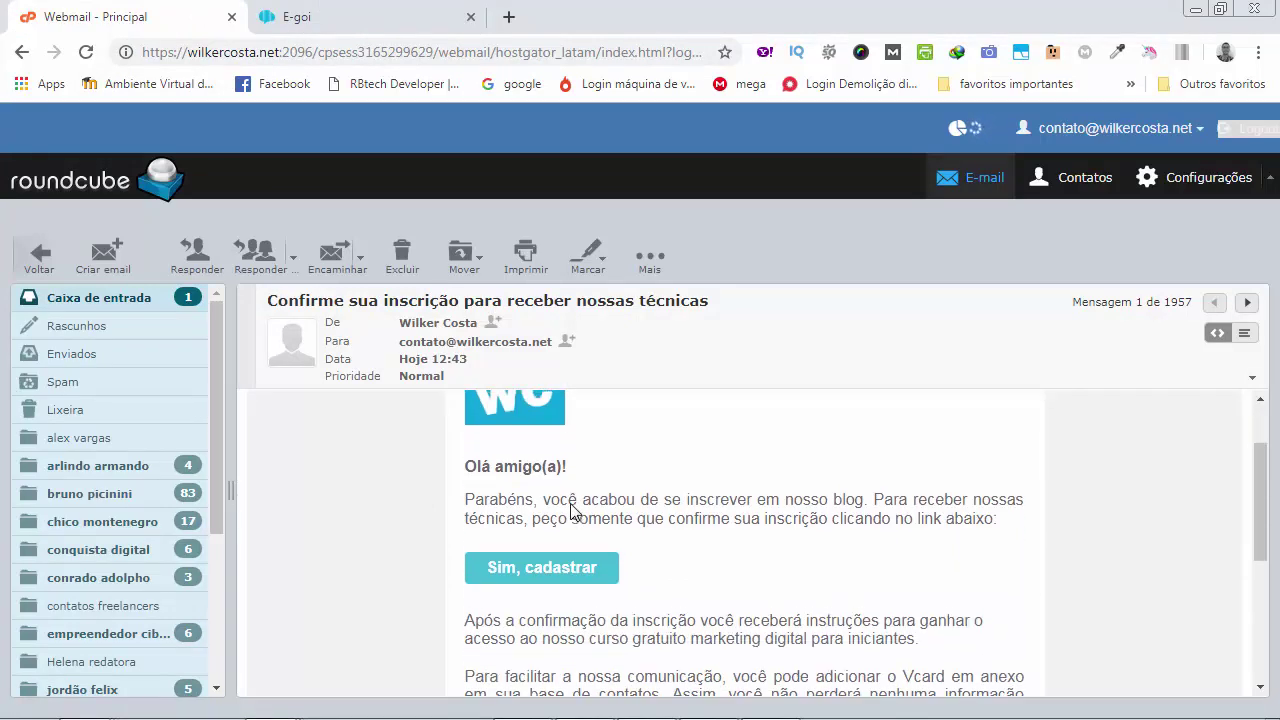
{"action": "scroll", "coordinate": [575, 512], "scroll_direction": "up", "scroll_amount": 3}
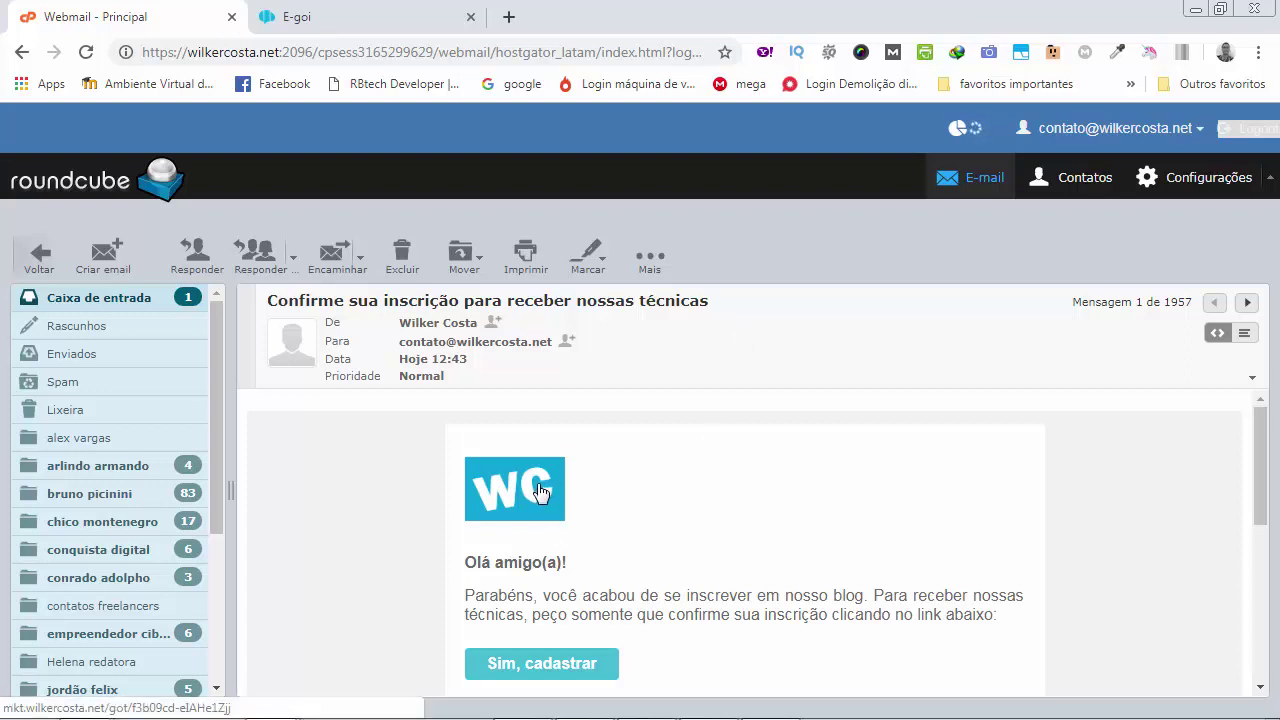
{"action": "scroll", "coordinate": [575, 490], "scroll_direction": "down", "scroll_amount": 1}
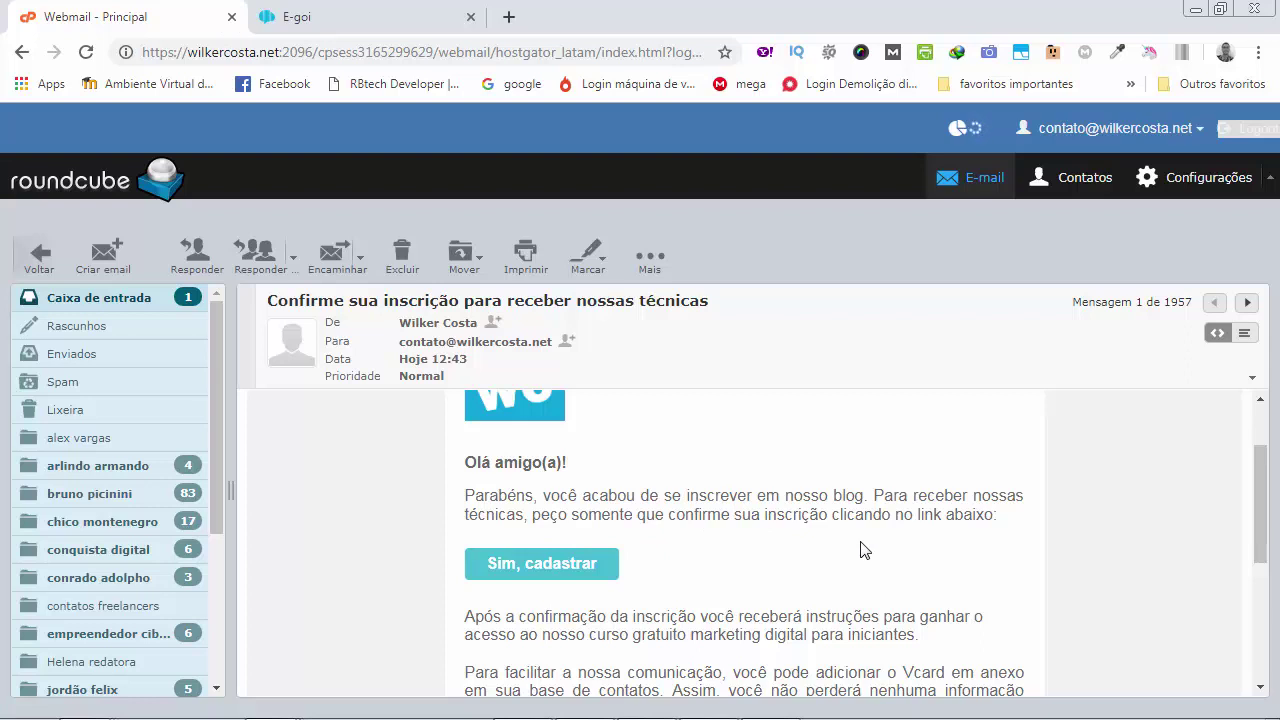
{"action": "scroll", "coordinate": [864, 550], "scroll_direction": "down", "scroll_amount": 1}
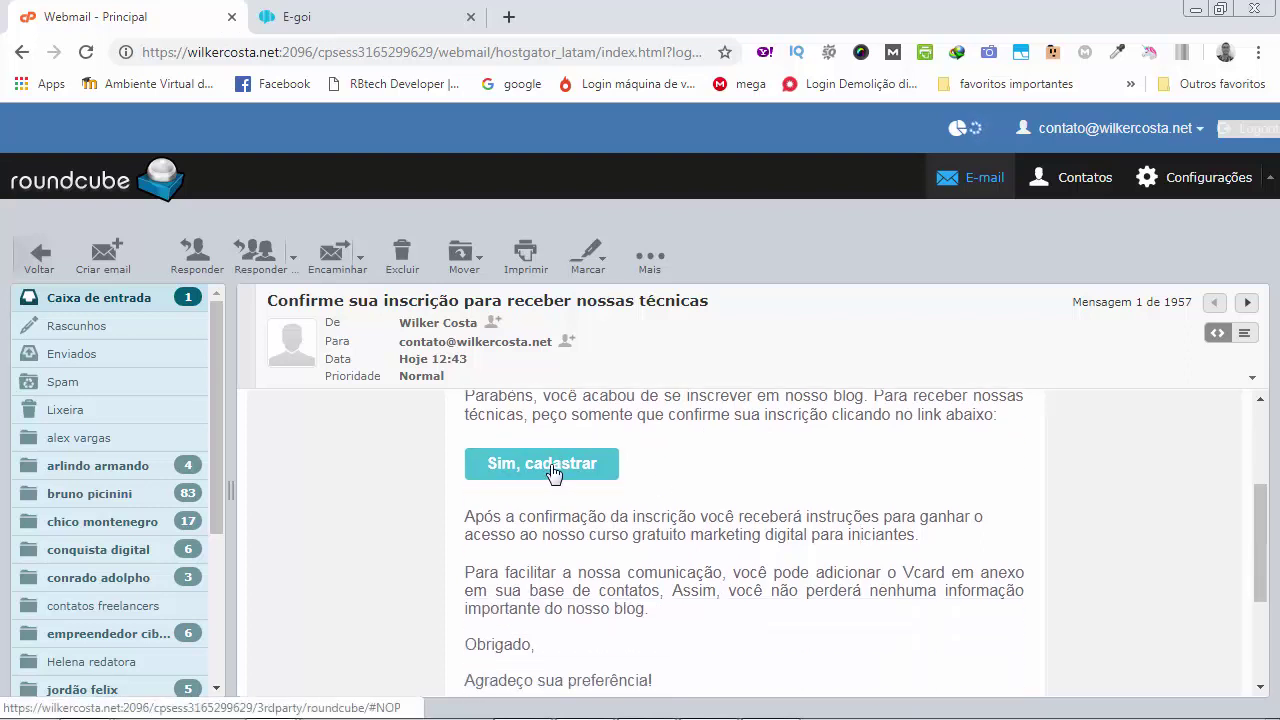
{"action": "scroll", "coordinate": [555, 470], "scroll_direction": "down", "scroll_amount": 1}
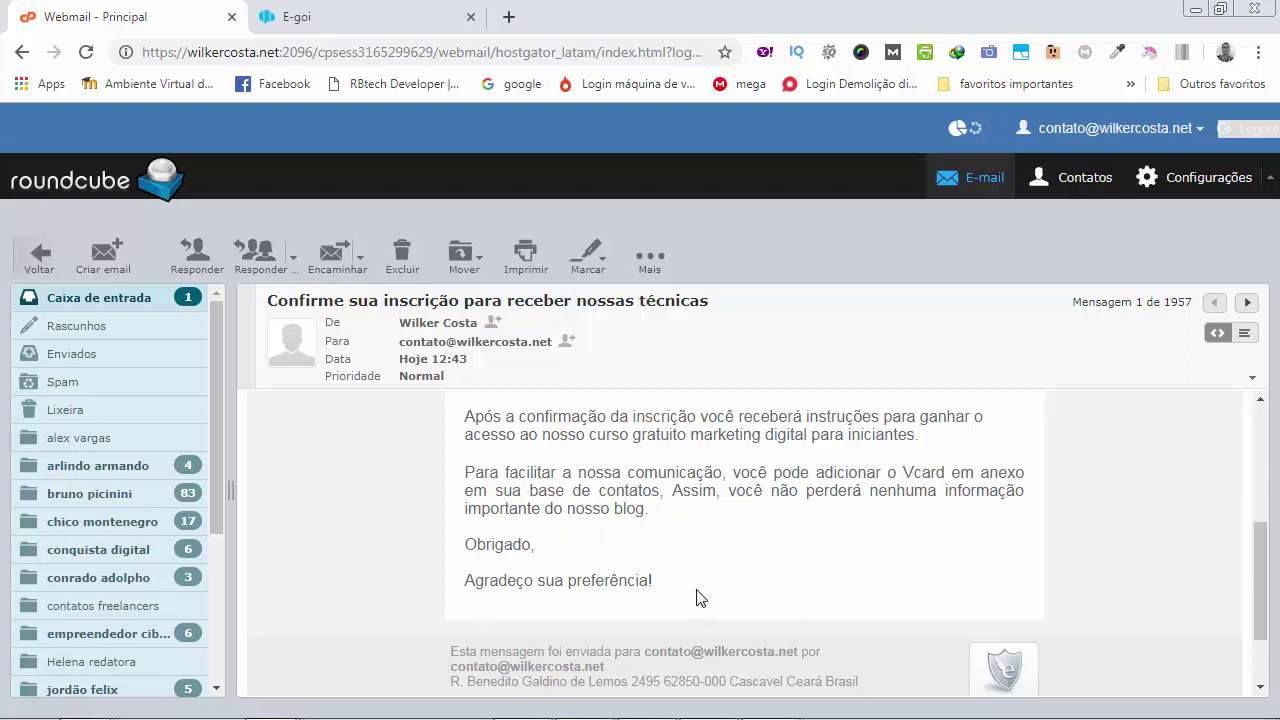
{"action": "scroll", "coordinate": [700, 597], "scroll_direction": "up", "scroll_amount": 2}
{"action": "scroll", "coordinate": [700, 597], "scroll_direction": "up", "scroll_amount": 2}
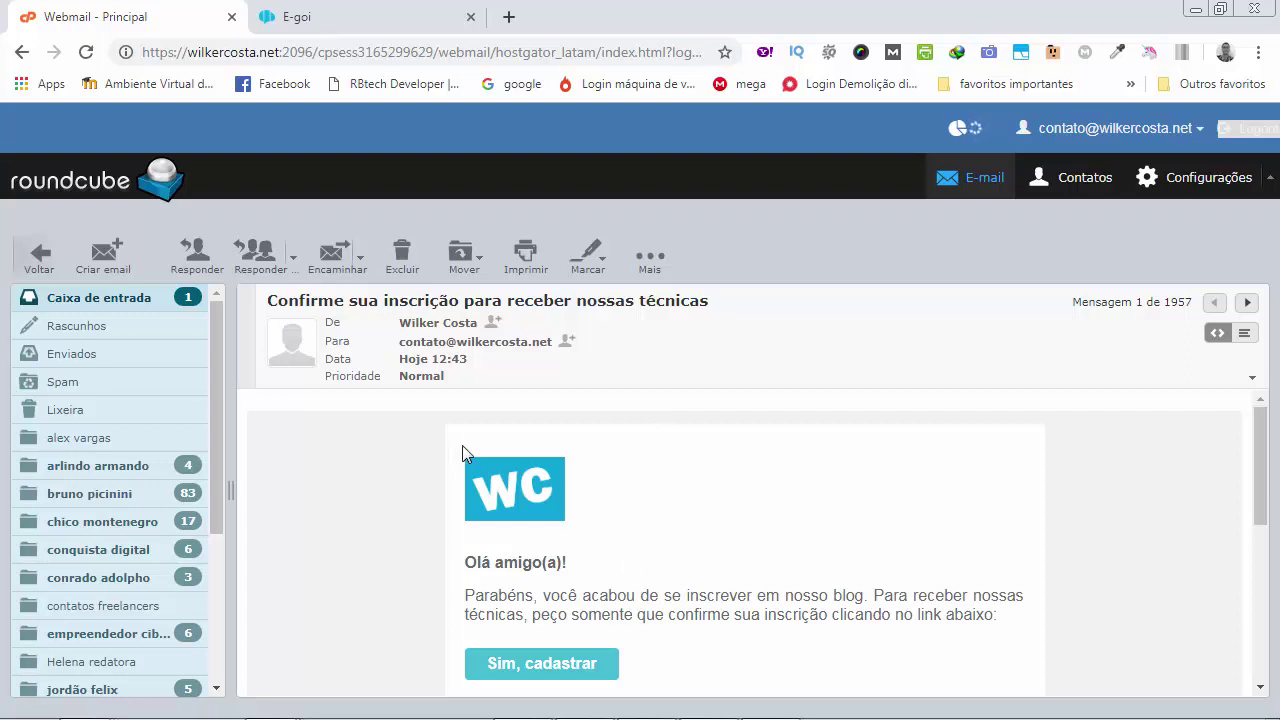
Step: Return to E-goi, choose the "Pequeno" subscription structure and continue to the form editor
{"action": "left_click", "coordinate": [397, 35]}
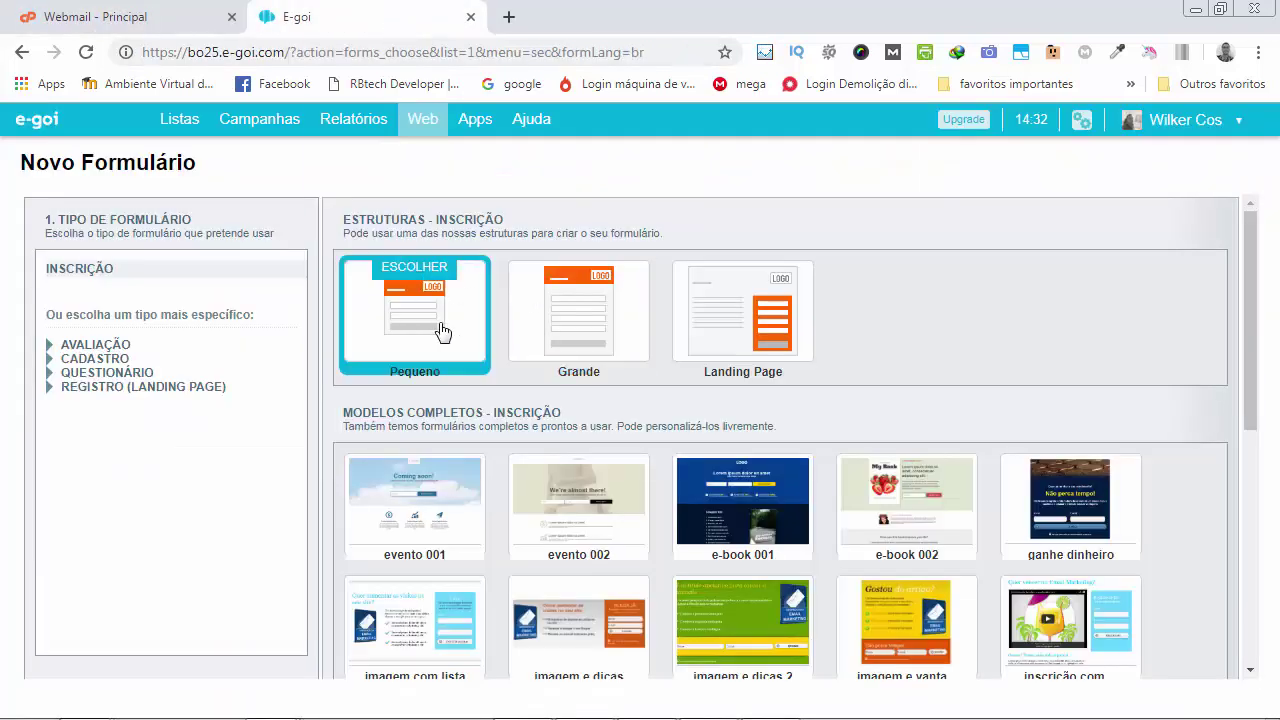
{"action": "left_click", "coordinate": [438, 345]}
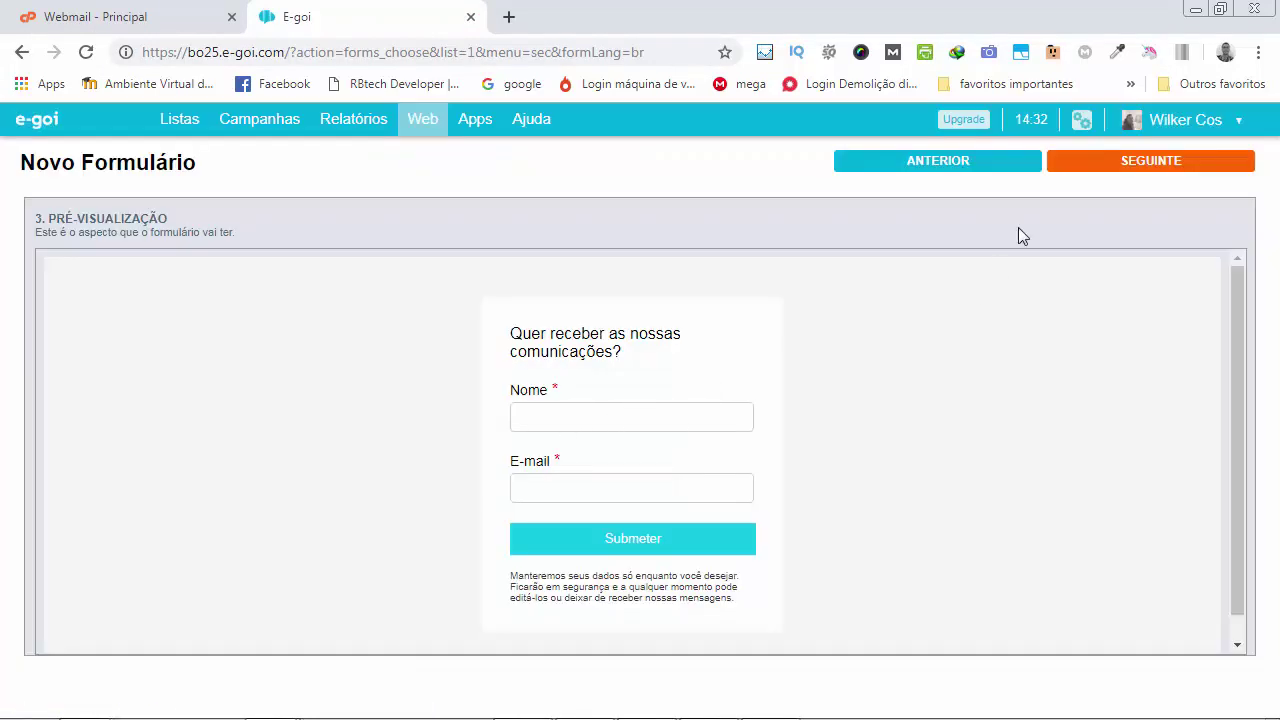
{"action": "left_click", "coordinate": [1142, 162]}
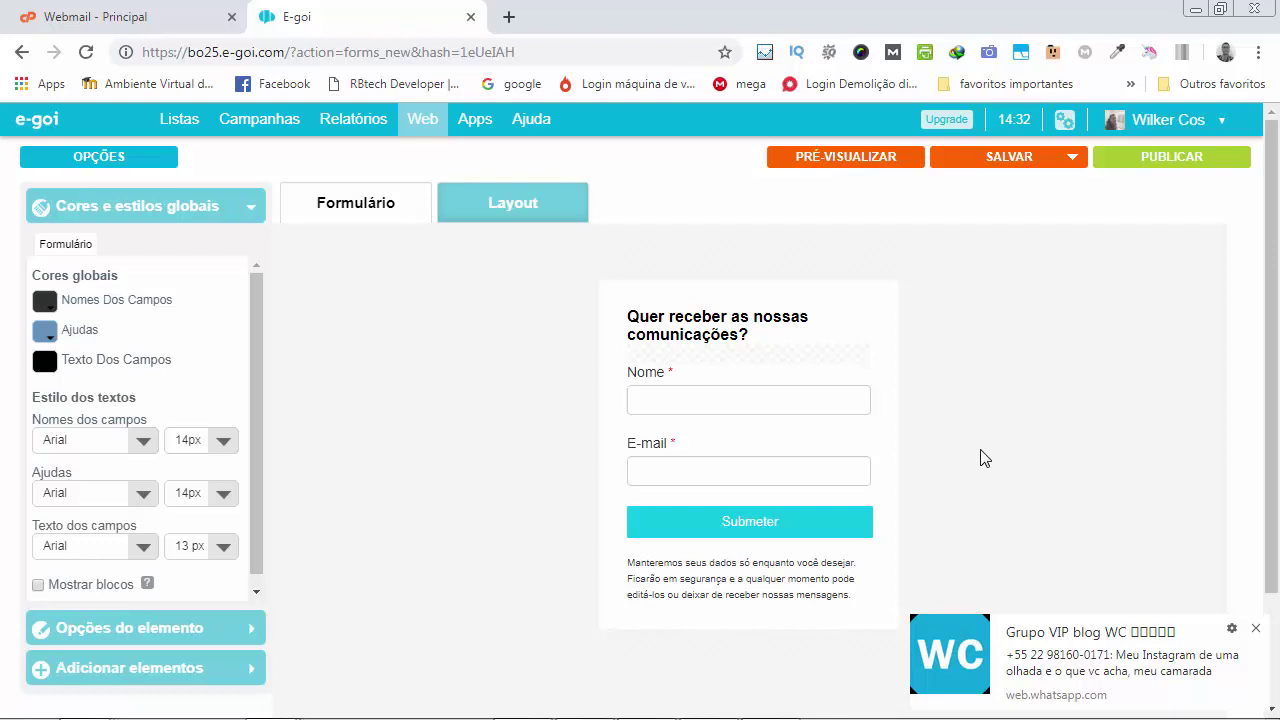
{"action": "left_click", "coordinate": [1255, 628]}
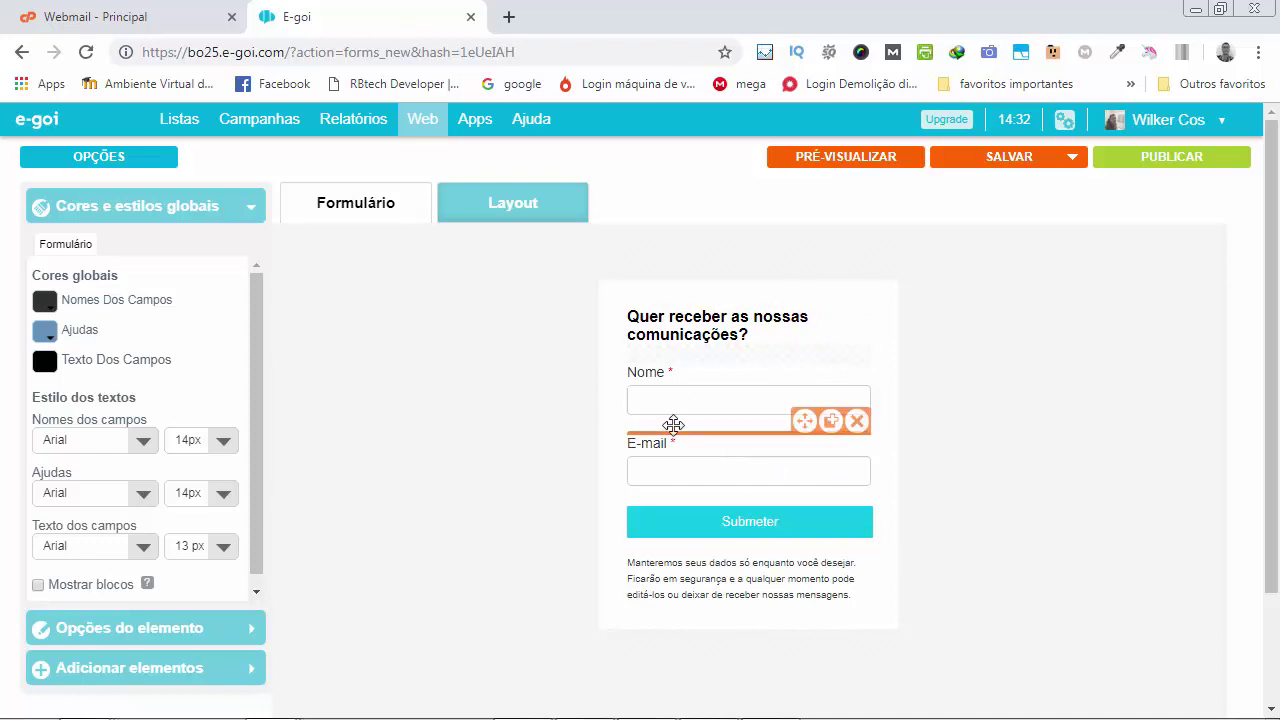
Step: Open the form's options and make sure subscription confirmation (double opt-in) is enabled
{"action": "left_click", "coordinate": [128, 163]}
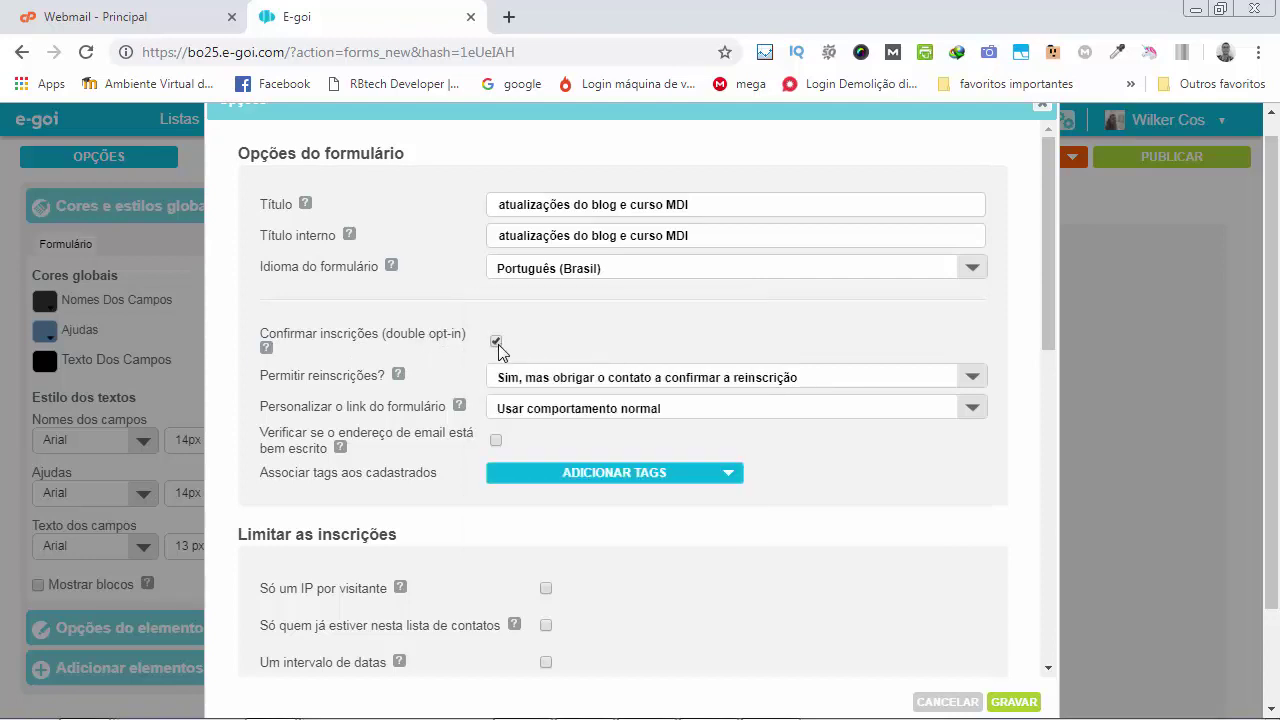
{"action": "left_click", "coordinate": [497, 342]}
{"action": "left_click", "coordinate": [497, 342]}
Step: Preview the form's current double opt-in confirmation email and close the preview
{"action": "scroll", "coordinate": [505, 347], "scroll_direction": "down", "scroll_amount": 4}
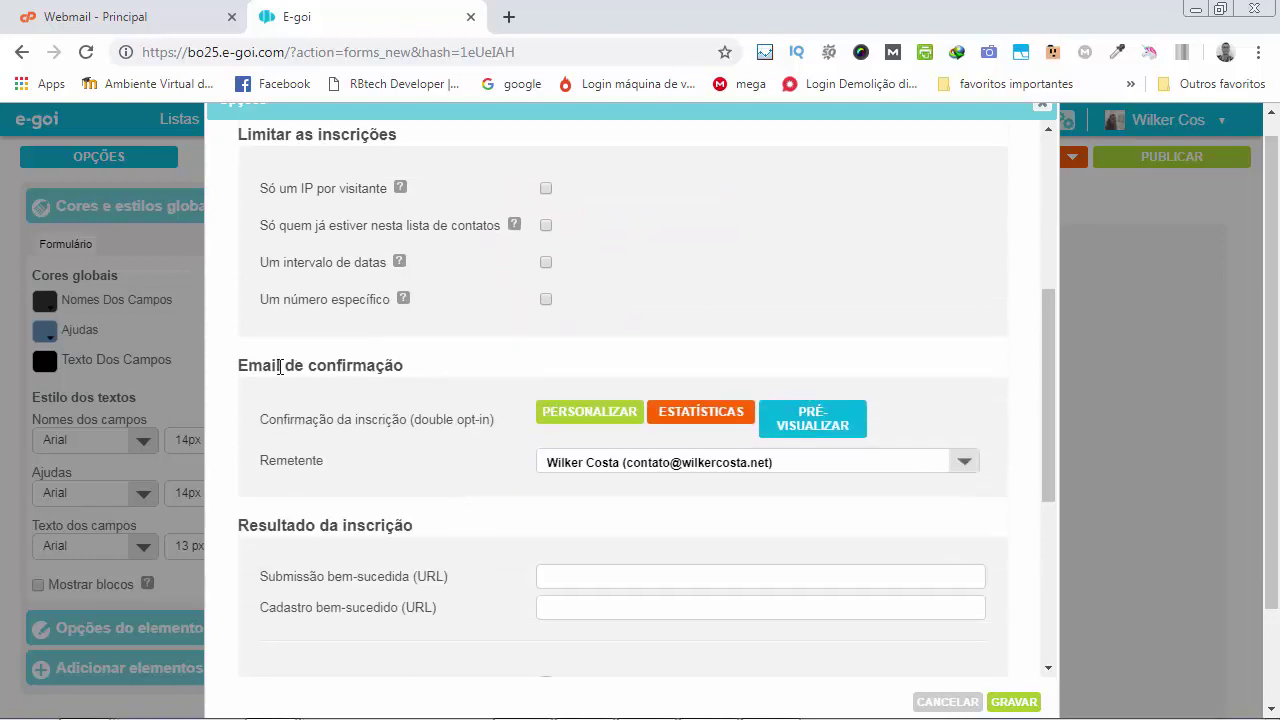
{"action": "left_click_drag", "start_coordinate": [236, 366], "coordinate": [441, 384]}
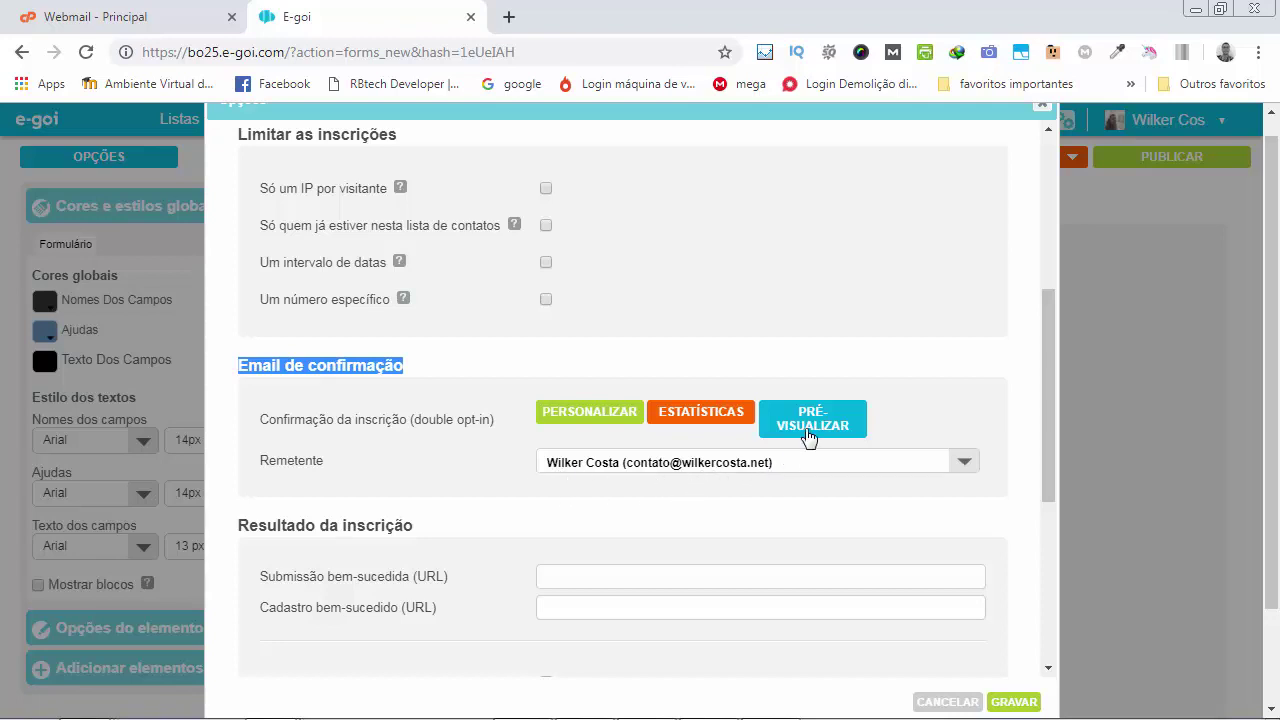
{"action": "left_click", "coordinate": [848, 434]}
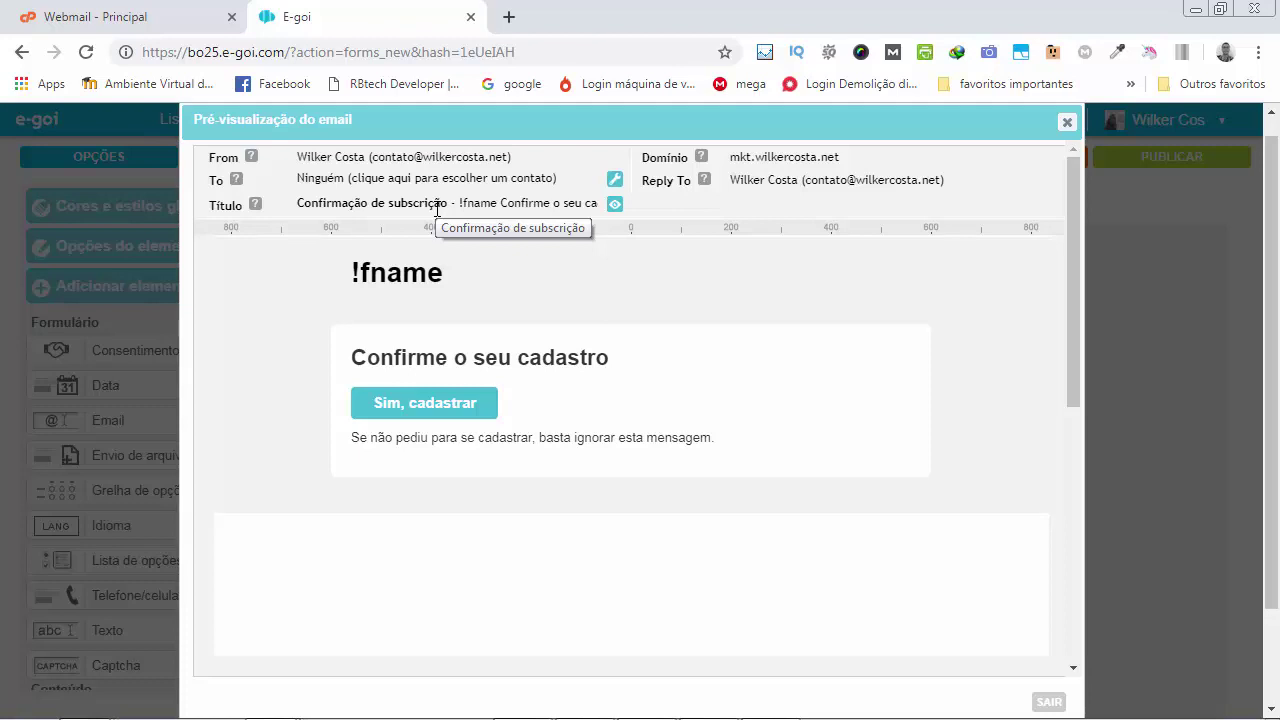
{"action": "left_click", "coordinate": [1067, 122]}
Step: Open the double opt-in confirmation email for customization and delete its "!fname" heading text
{"action": "scroll", "coordinate": [680, 491], "scroll_direction": "down", "scroll_amount": 3}
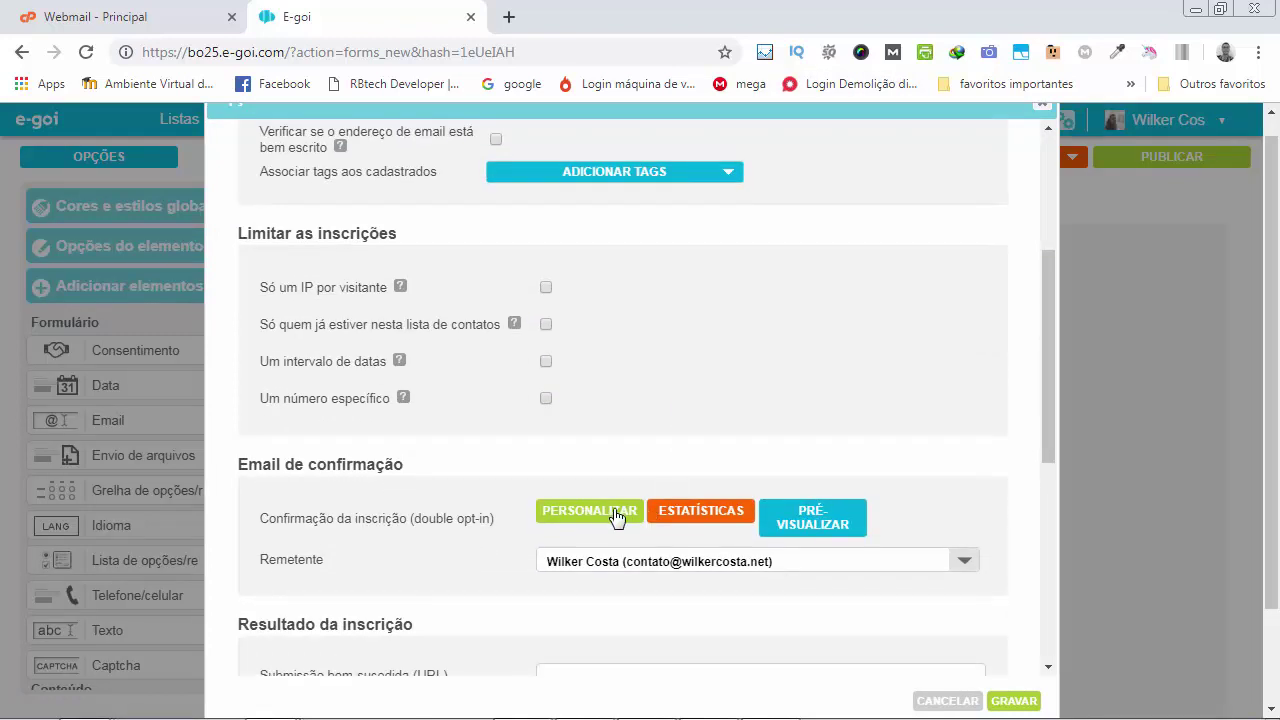
{"action": "left_click", "coordinate": [589, 512]}
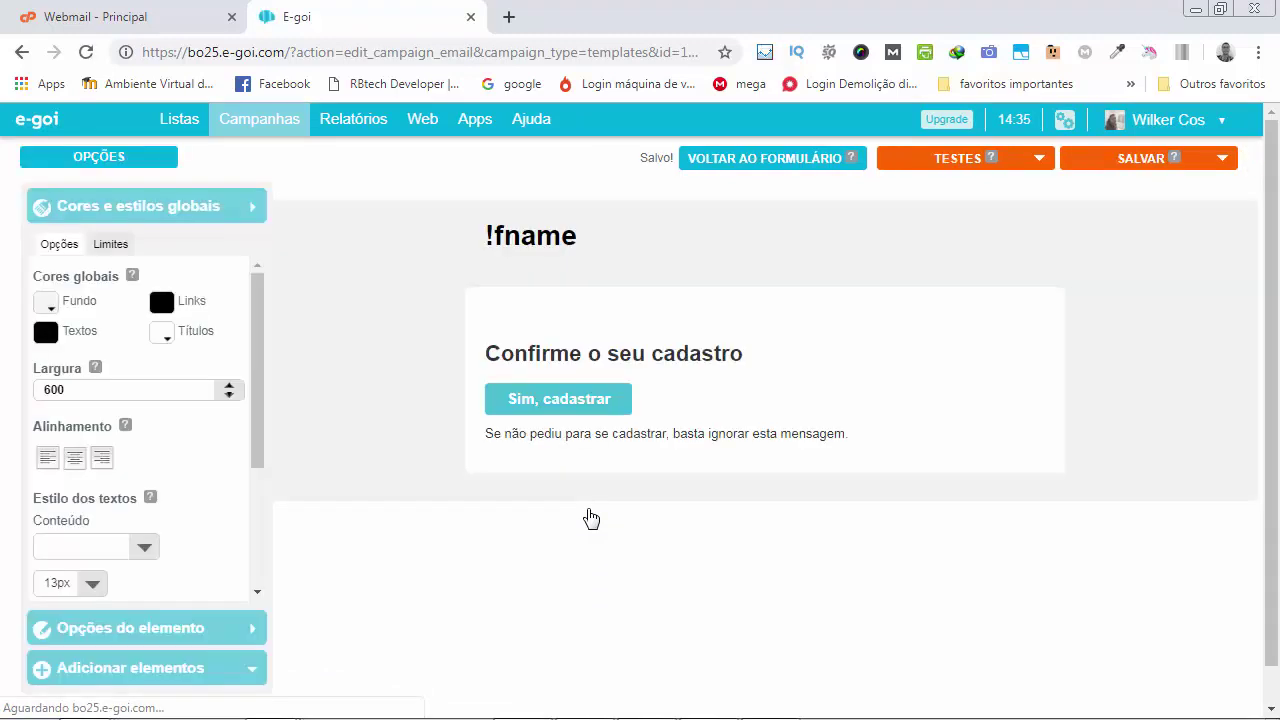
{"action": "mouse_move", "coordinate": [571, 271]}
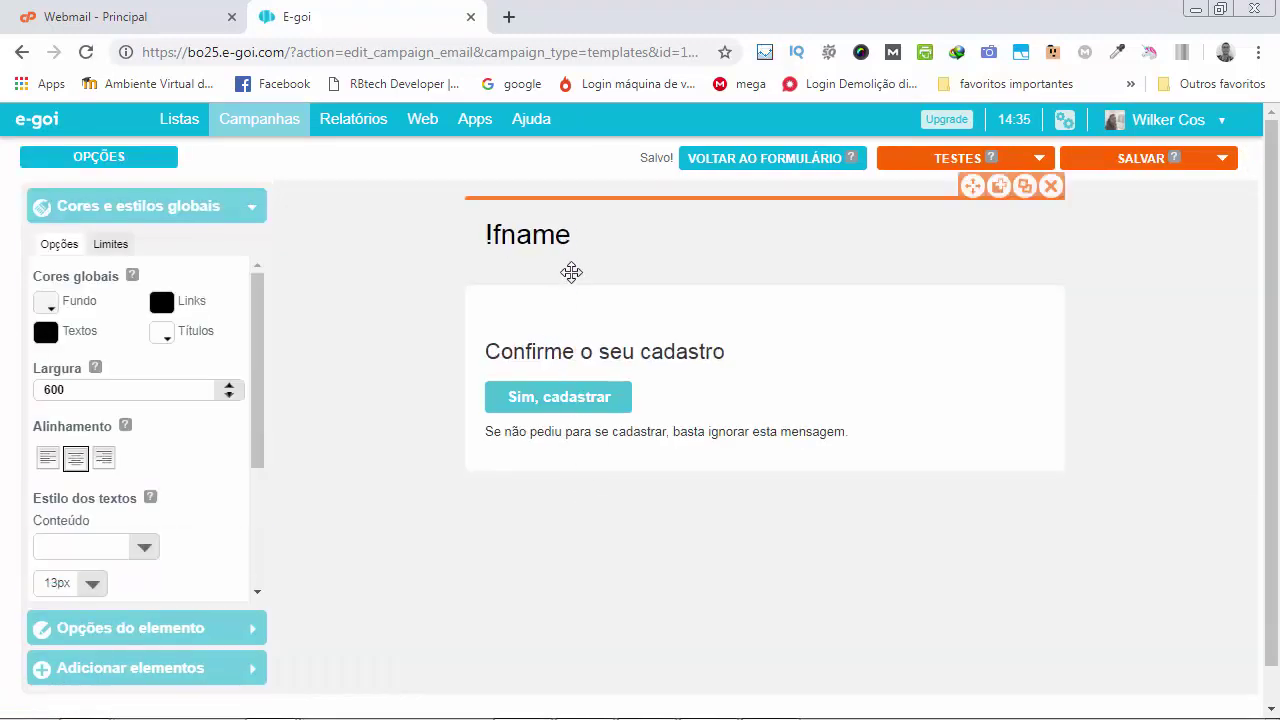
{"action": "left_click", "coordinate": [571, 242]}
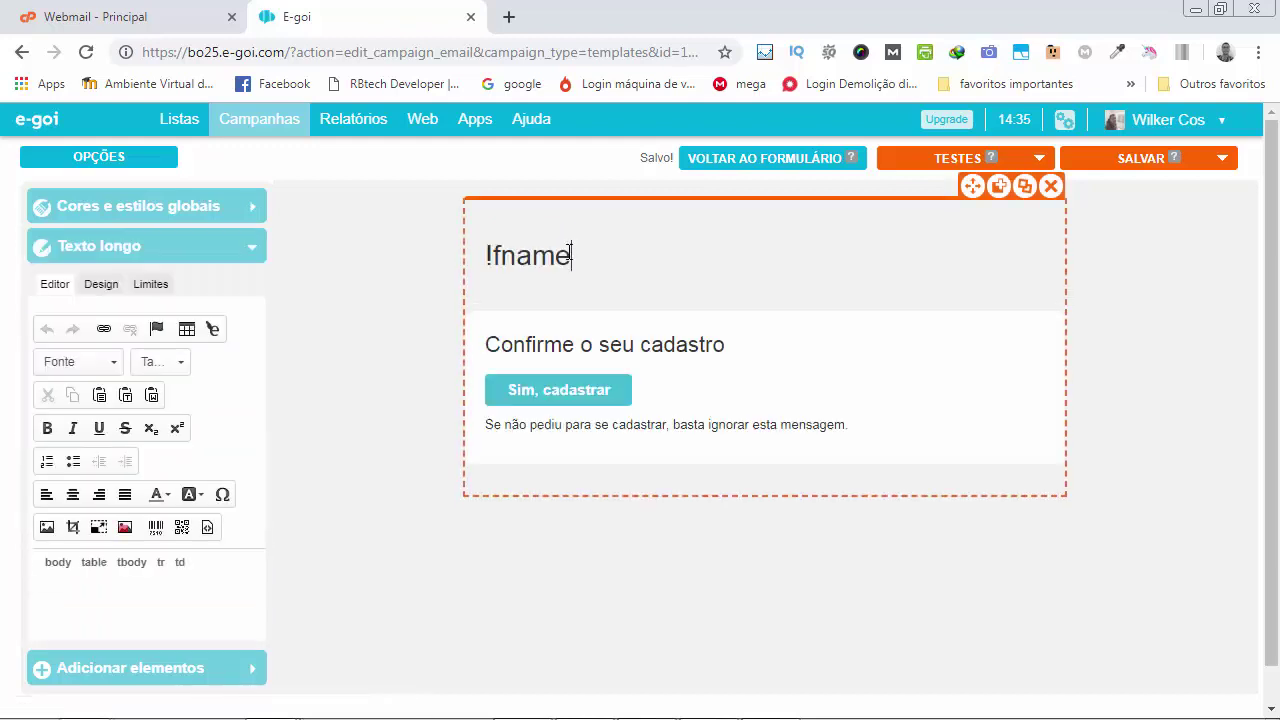
{"action": "key", "text": "BackSpace"}
{"action": "key", "text": "BackSpace"}
{"action": "key", "text": "BackSpace"}
{"action": "key", "text": "BackSpace"}
{"action": "key", "text": "BackSpace"}
{"action": "key", "text": "BackSpace"}
{"action": "key", "text": "BackSpace"}
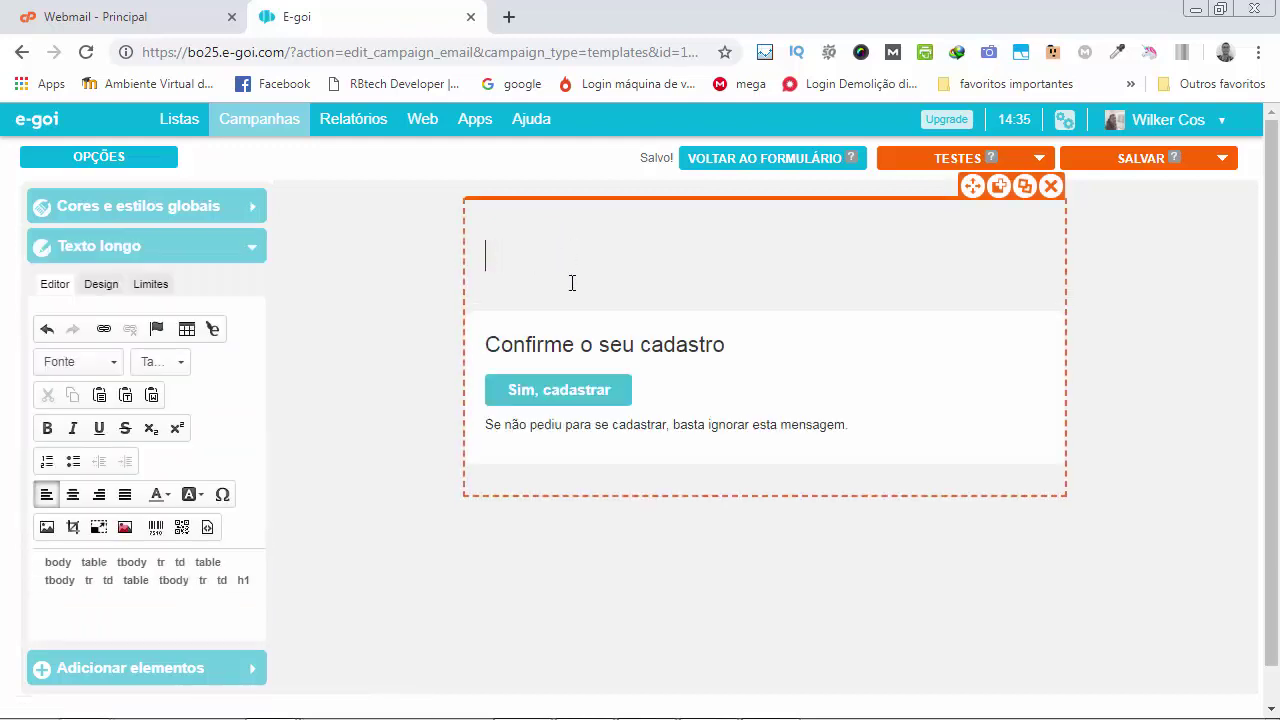
Step: Add a blank line above the "Confirme o seu cadastro" heading in the white content block
{"action": "left_click", "coordinate": [489, 247]}
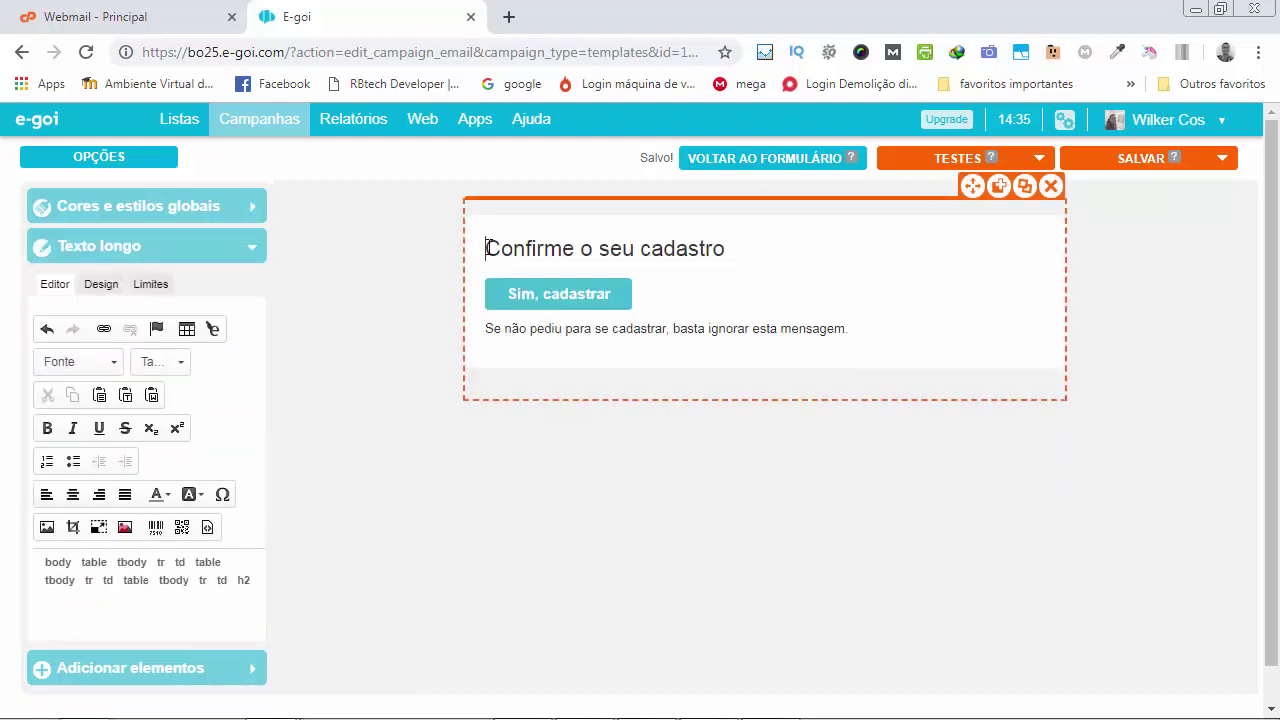
{"action": "key", "text": "Return"}
{"action": "left_click", "coordinate": [489, 247]}
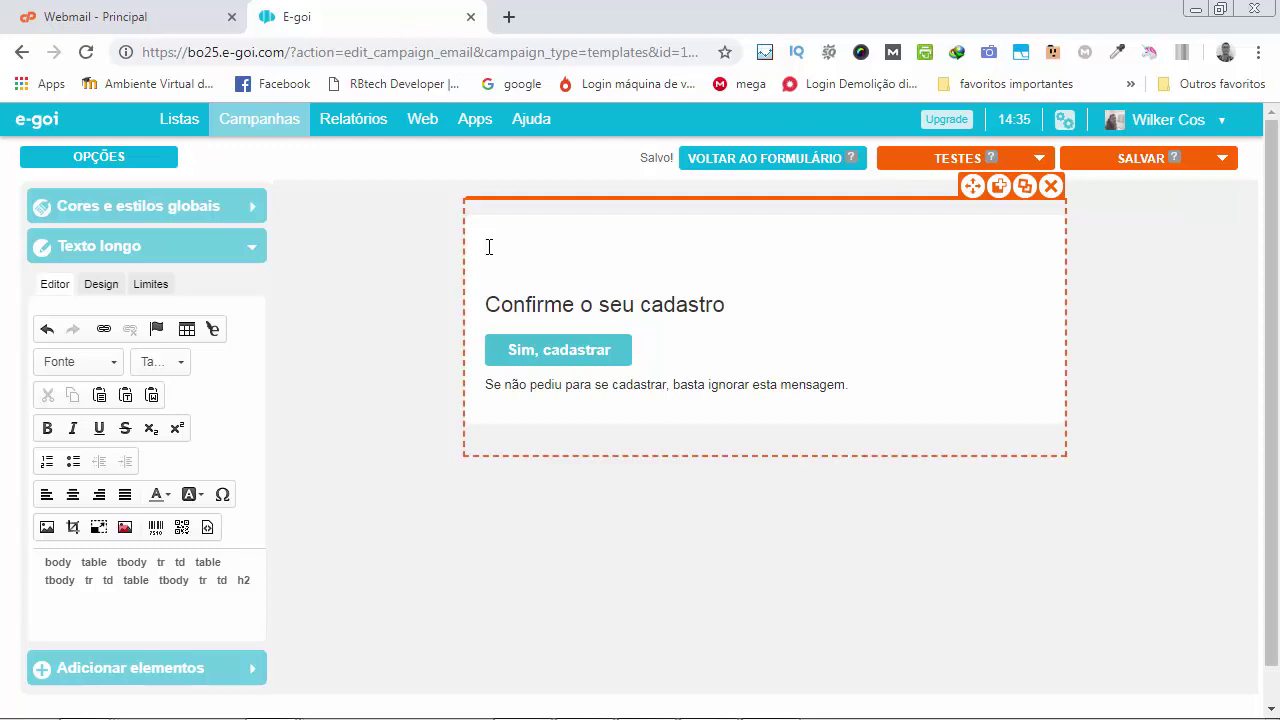
Step: Choose the WC logo from the server as an image for the blank line and set its width to 90
{"action": "left_click", "coordinate": [46, 528]}
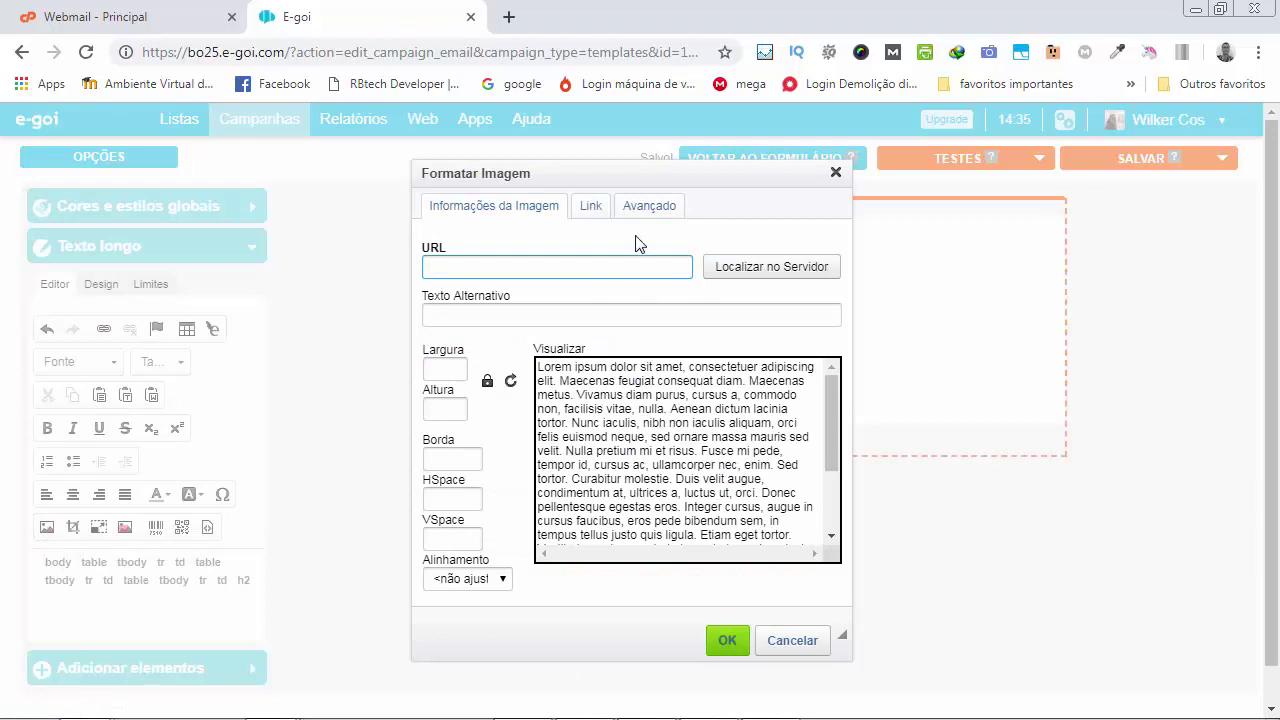
{"action": "left_click", "coordinate": [771, 266]}
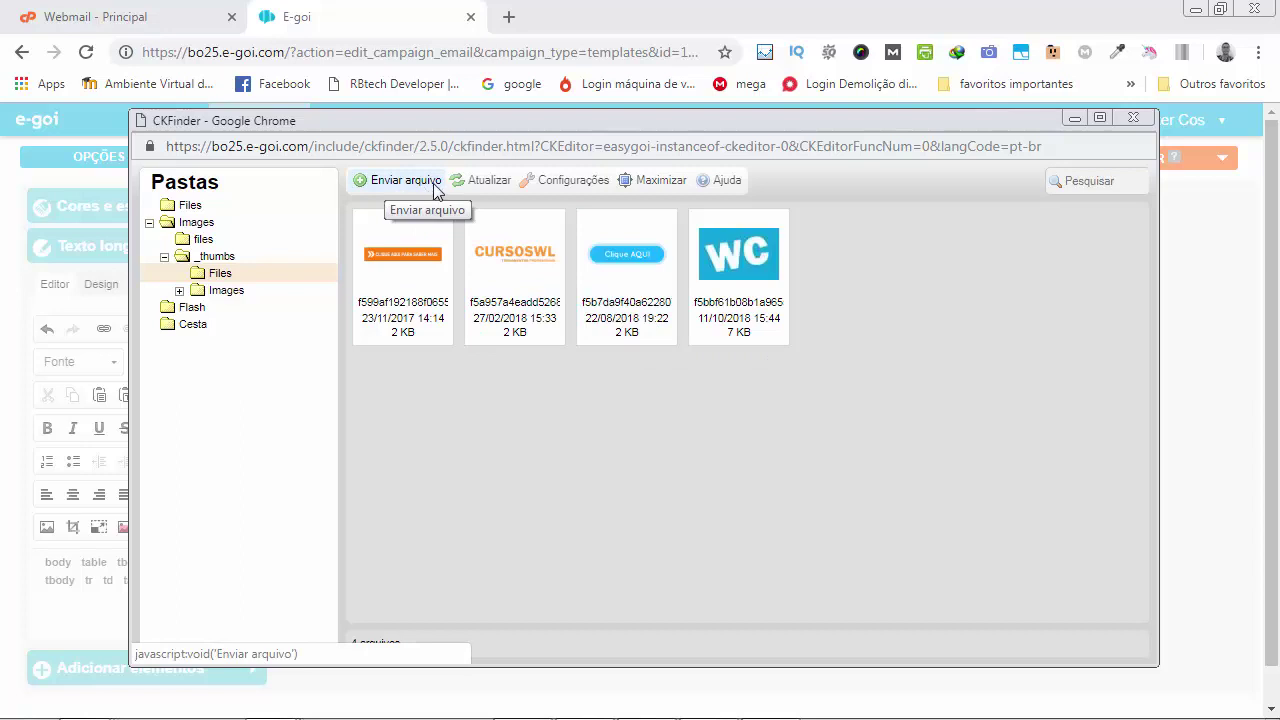
{"action": "double_click", "coordinate": [738, 289]}
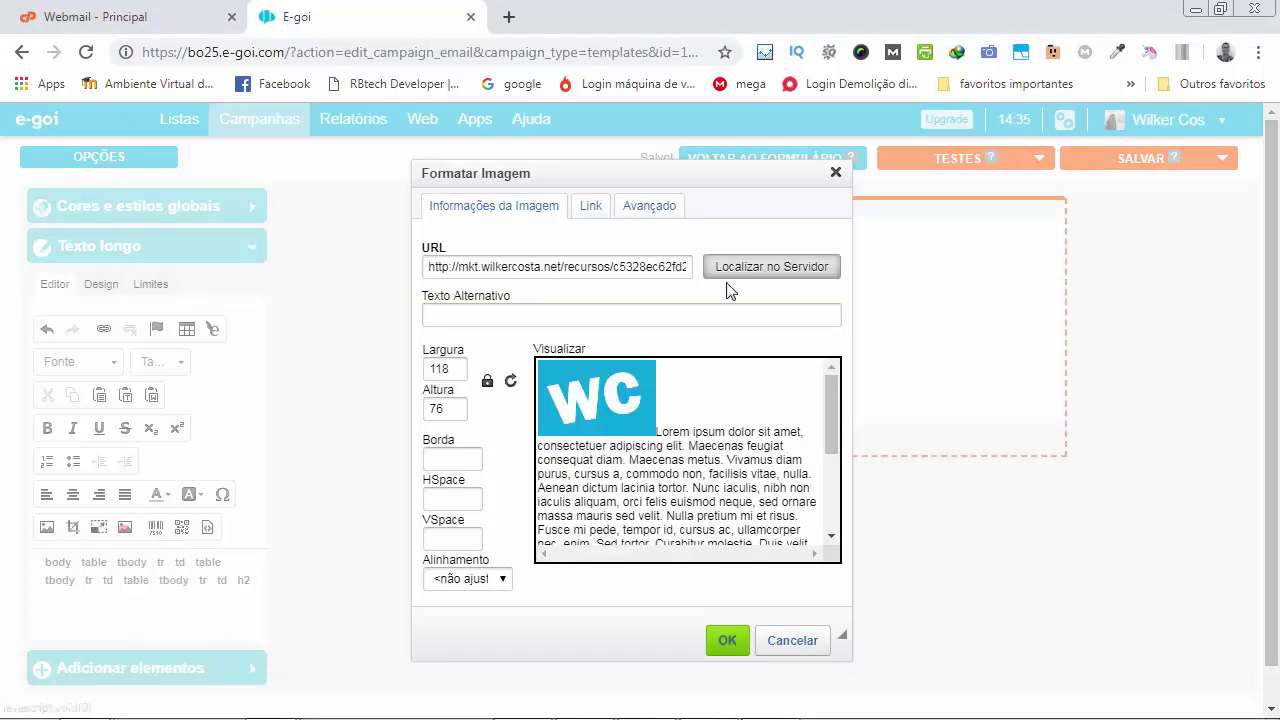
{"action": "double_click", "coordinate": [448, 367]}
{"action": "type", "text": "90"}
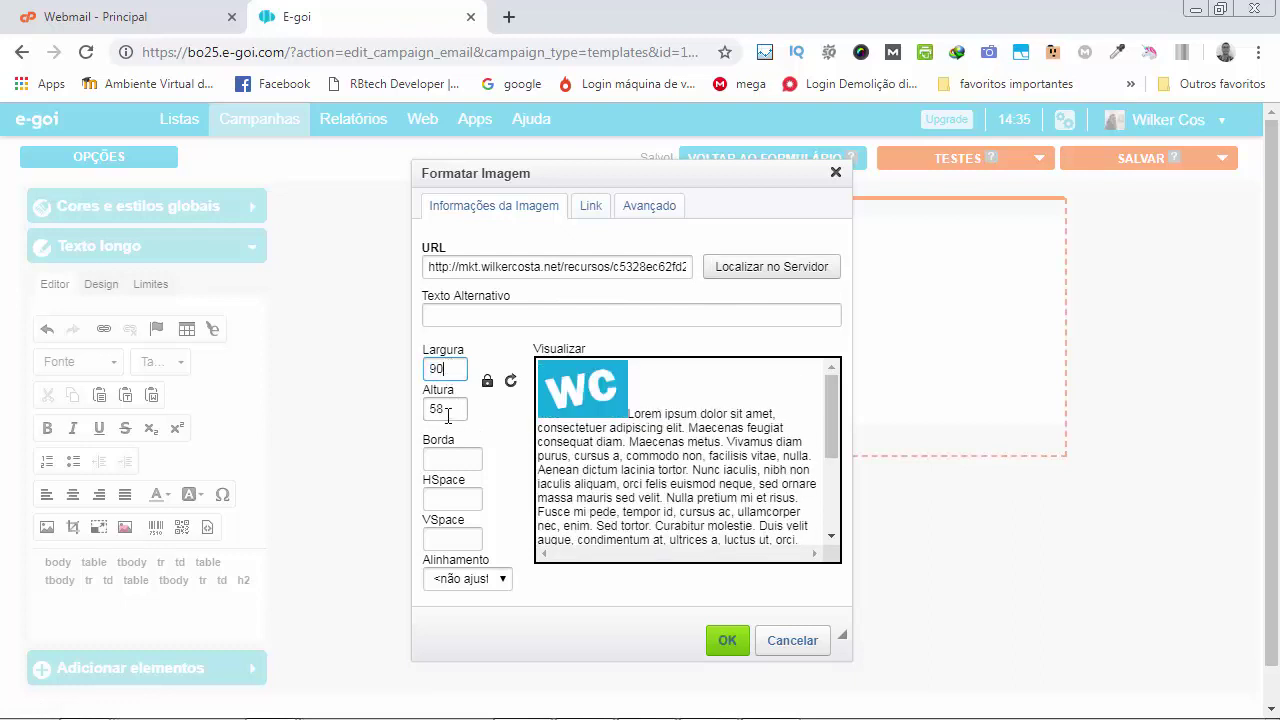
{"action": "left_click", "coordinate": [594, 210]}
{"action": "left_click", "coordinate": [546, 264]}
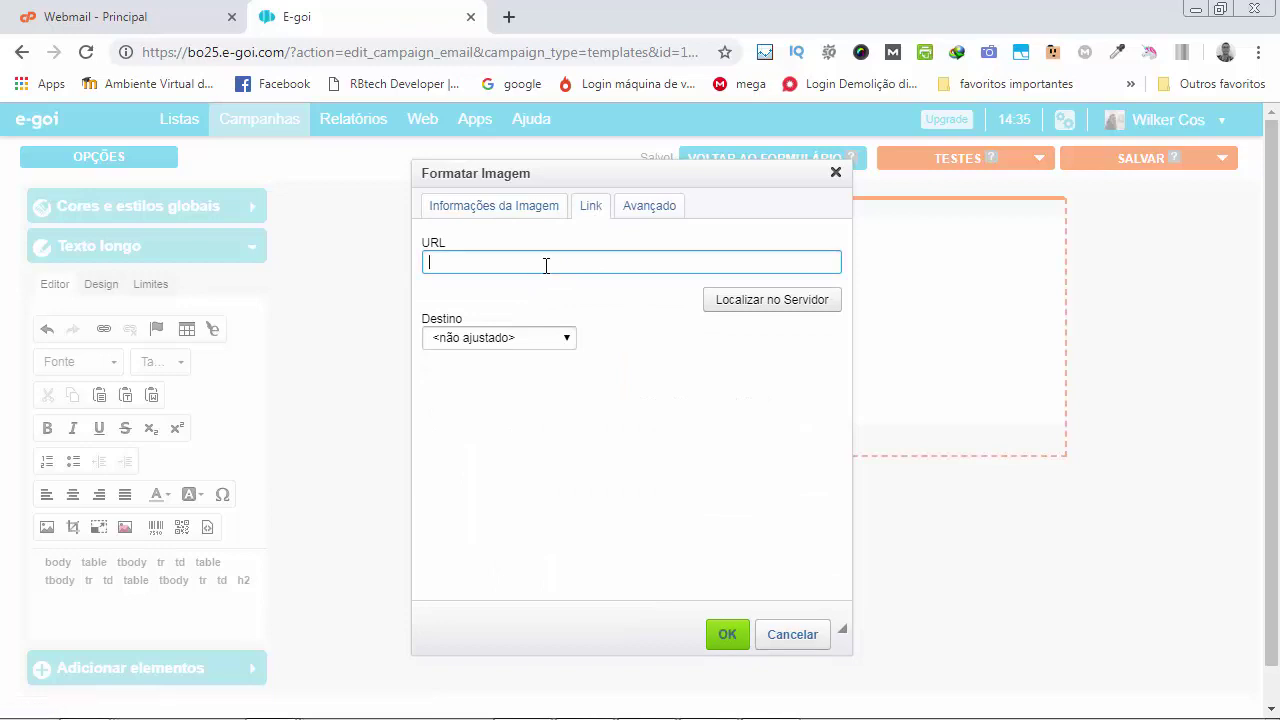
{"action": "type", "text": "https://www.wilkercosta.net"}
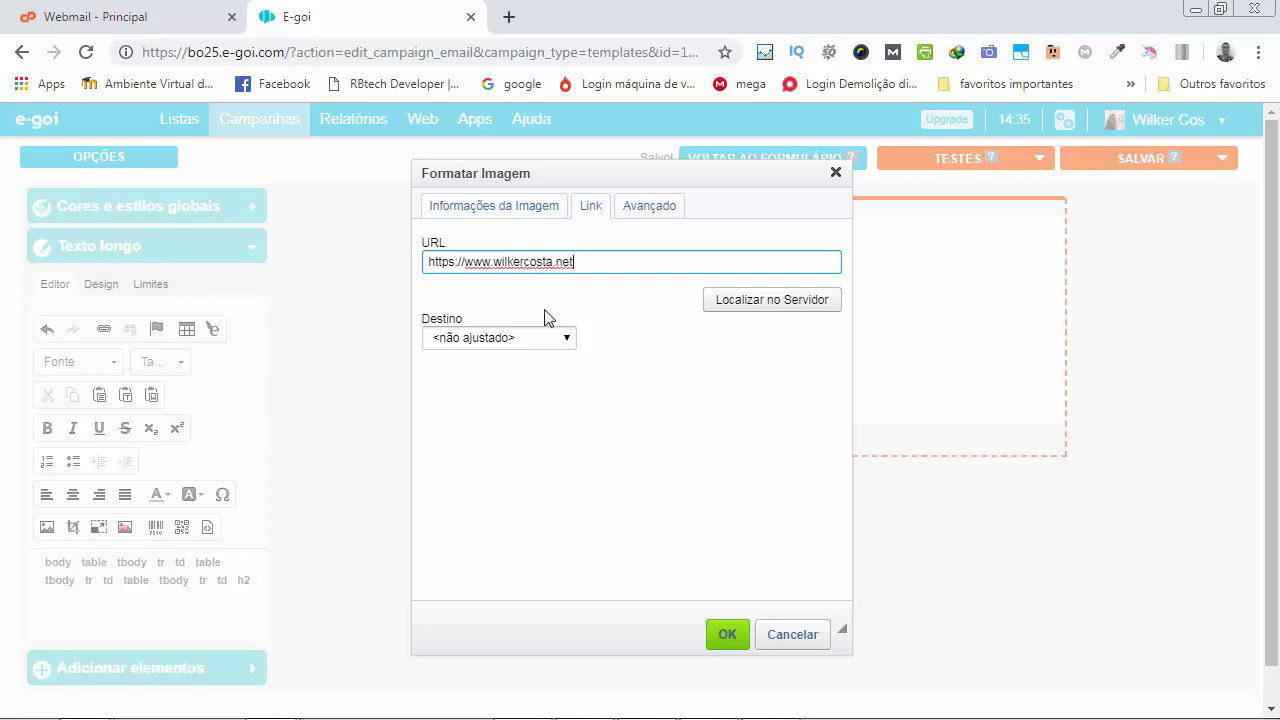
{"action": "left_click", "coordinate": [545, 338]}
{"action": "left_click", "coordinate": [527, 373]}
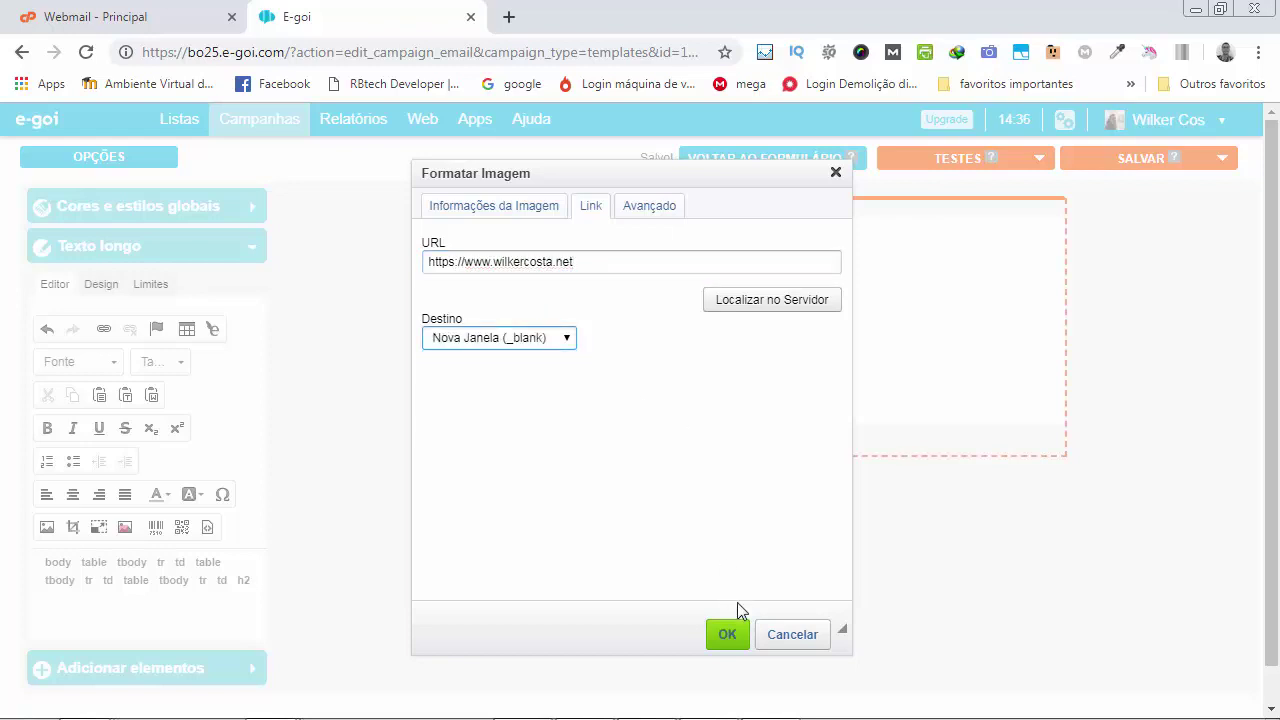
{"action": "left_click", "coordinate": [729, 634]}
{"action": "mouse_move", "coordinate": [551, 297]}
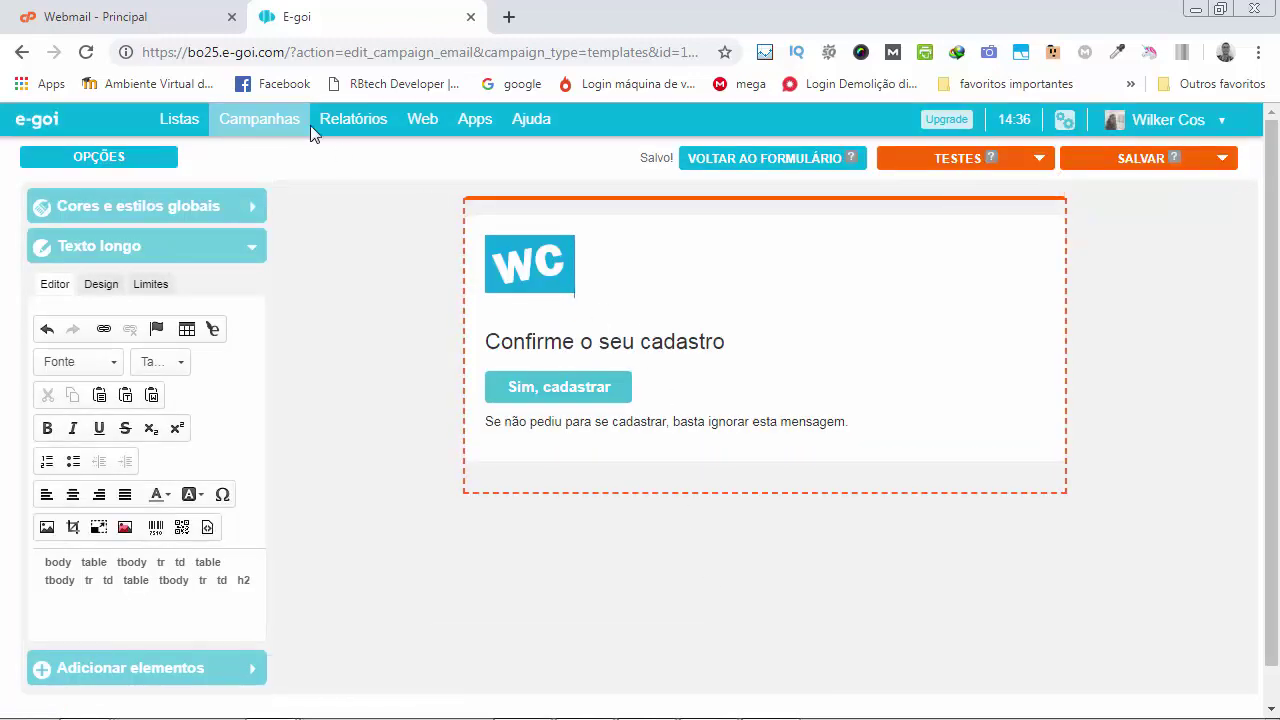
Step: Replace the "Confirme o seu cadastro" heading with "Olá amigo(a)!" copied from the Roundcube message, leaving a blank line above it
{"action": "left_click", "coordinate": [120, 17]}
{"action": "scroll", "coordinate": [597, 453], "scroll_direction": "down", "scroll_amount": 2}
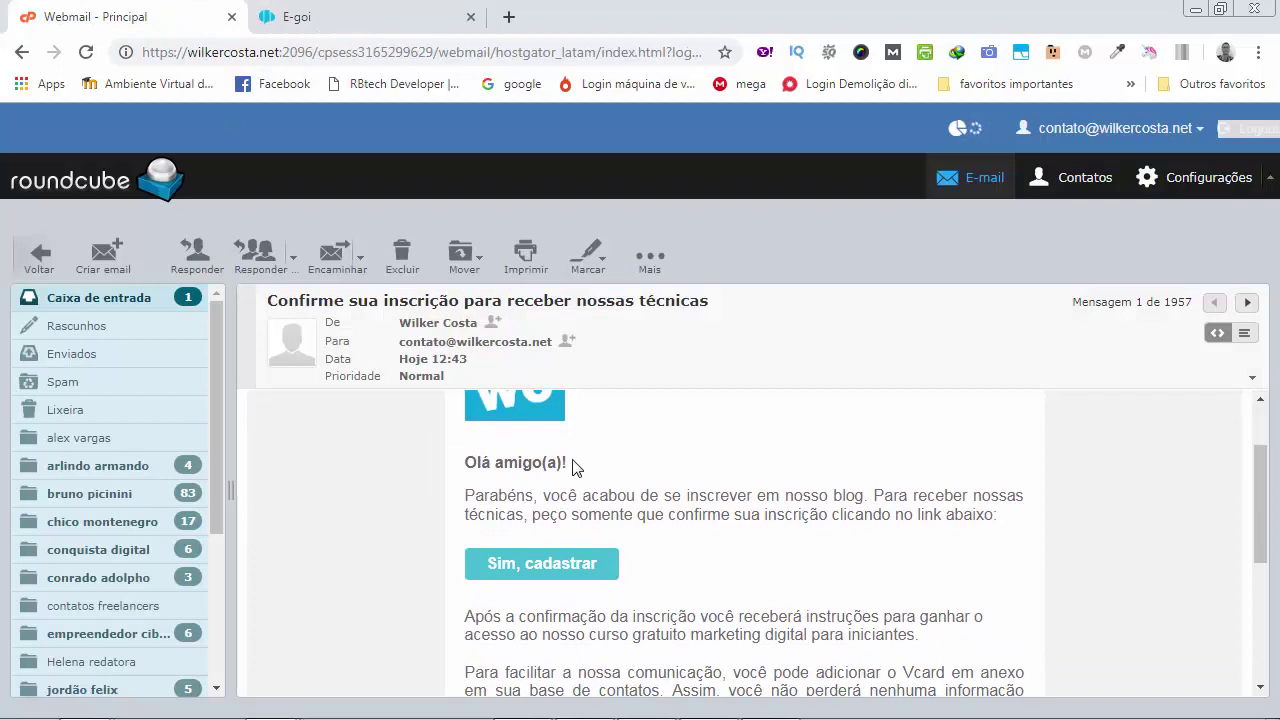
{"action": "left_click_drag", "start_coordinate": [574, 465], "coordinate": [462, 465]}
{"action": "key", "text": "ctrl+c"}
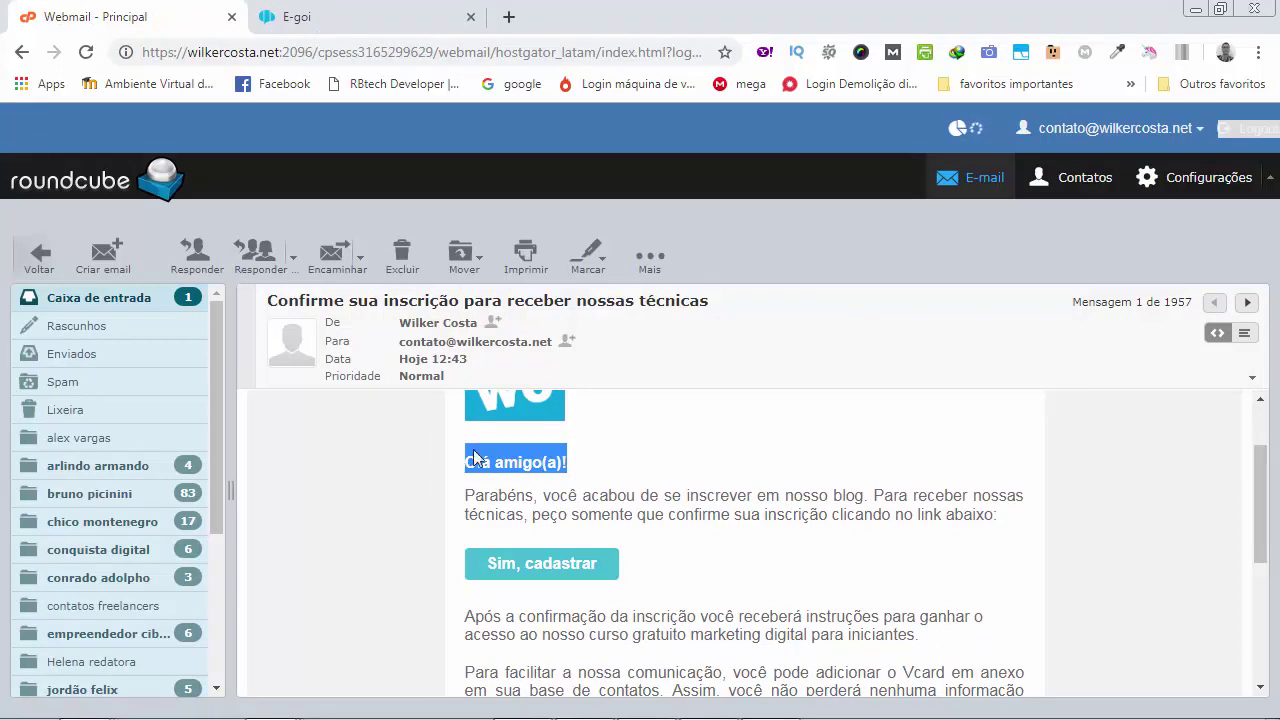
{"action": "left_click", "coordinate": [418, 24]}
{"action": "left_click_drag", "start_coordinate": [730, 341], "coordinate": [480, 341]}
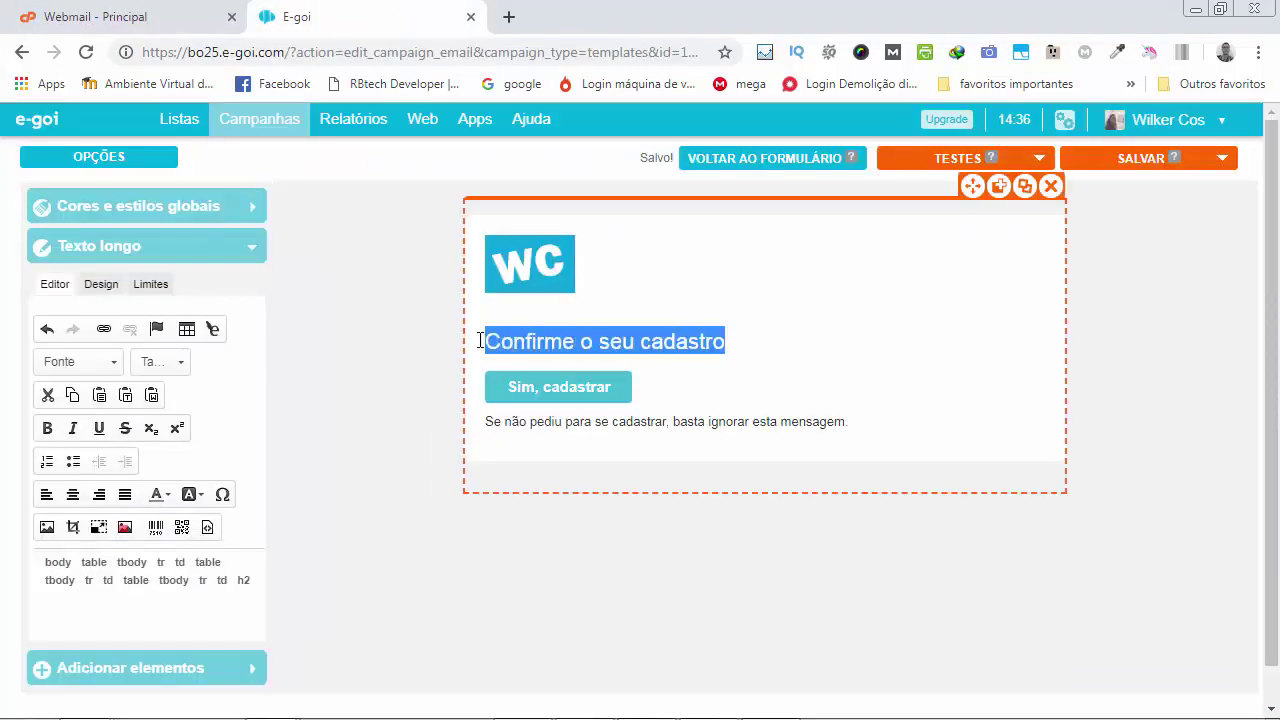
{"action": "key", "text": "ctrl+v"}
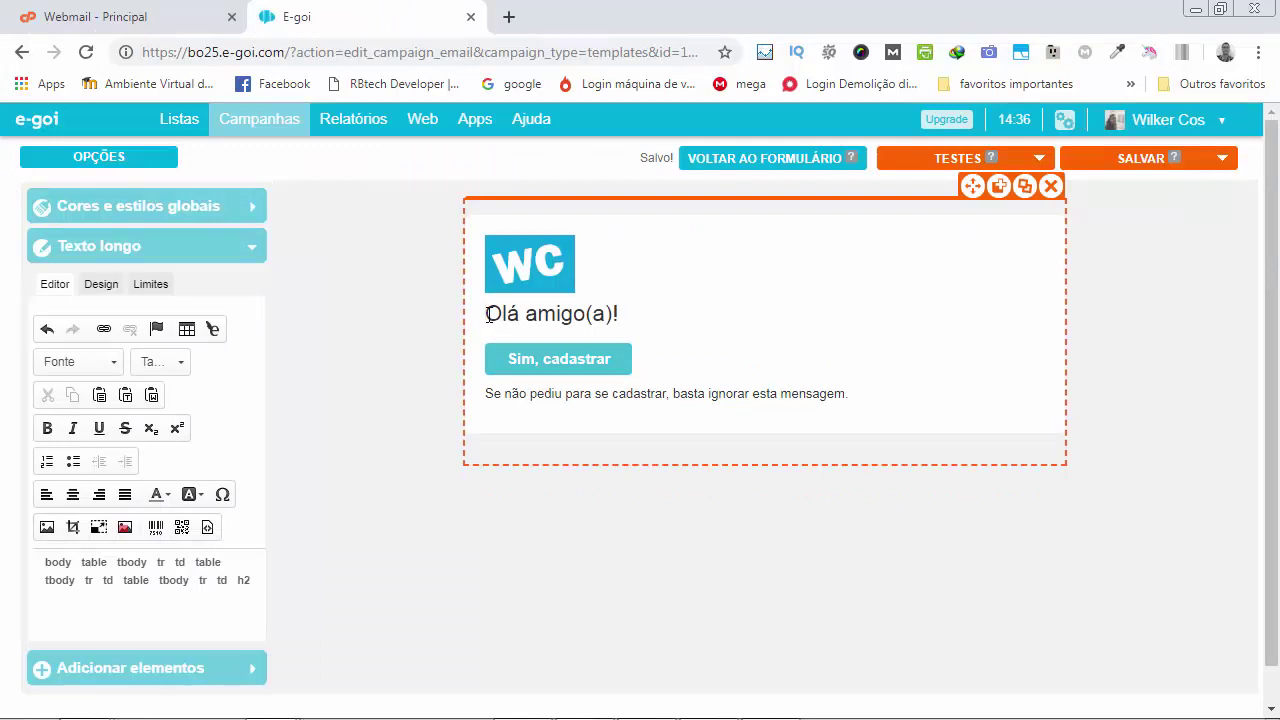
{"action": "key", "text": "Return"}
Step: Copy the "Parabéns, você acabou de se inscrever" paragraph from the Roundcube message and paste it between the greeting and the "Sim, cadastrar" button in E-goi
{"action": "left_click", "coordinate": [634, 336]}
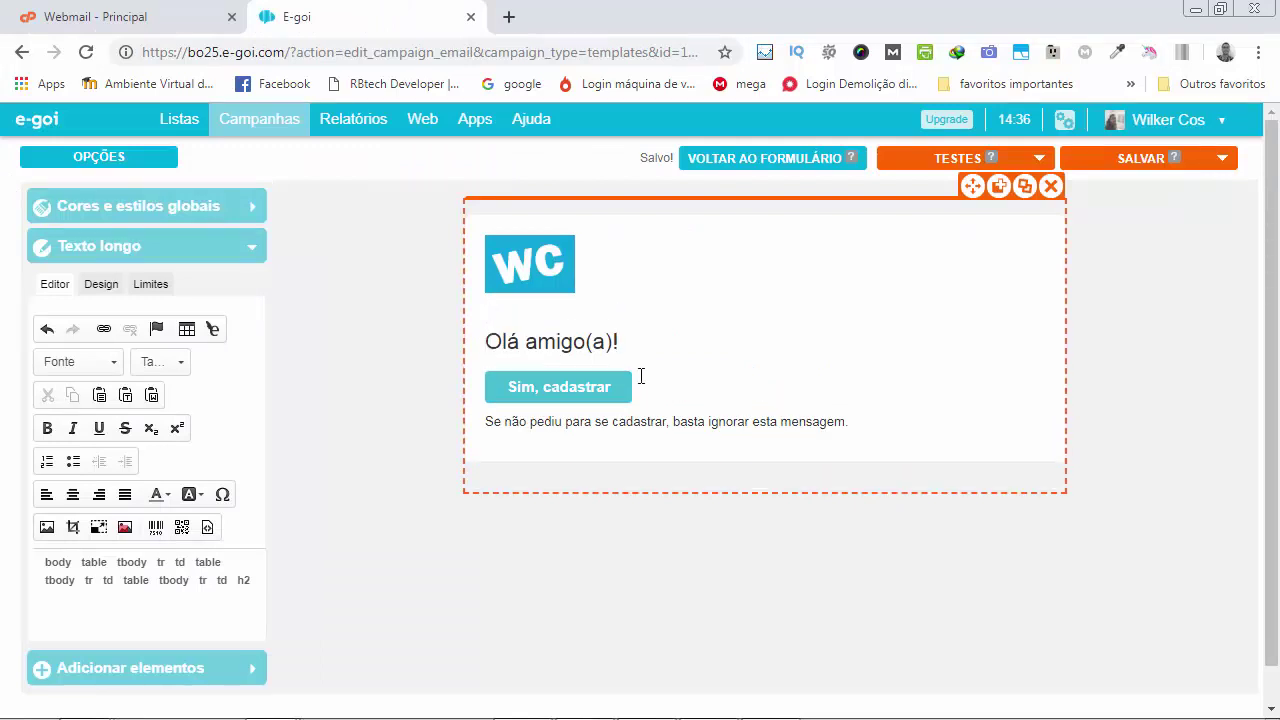
{"action": "key", "text": "Return"}
{"action": "key", "text": "Return"}
{"action": "key", "text": "Return"}
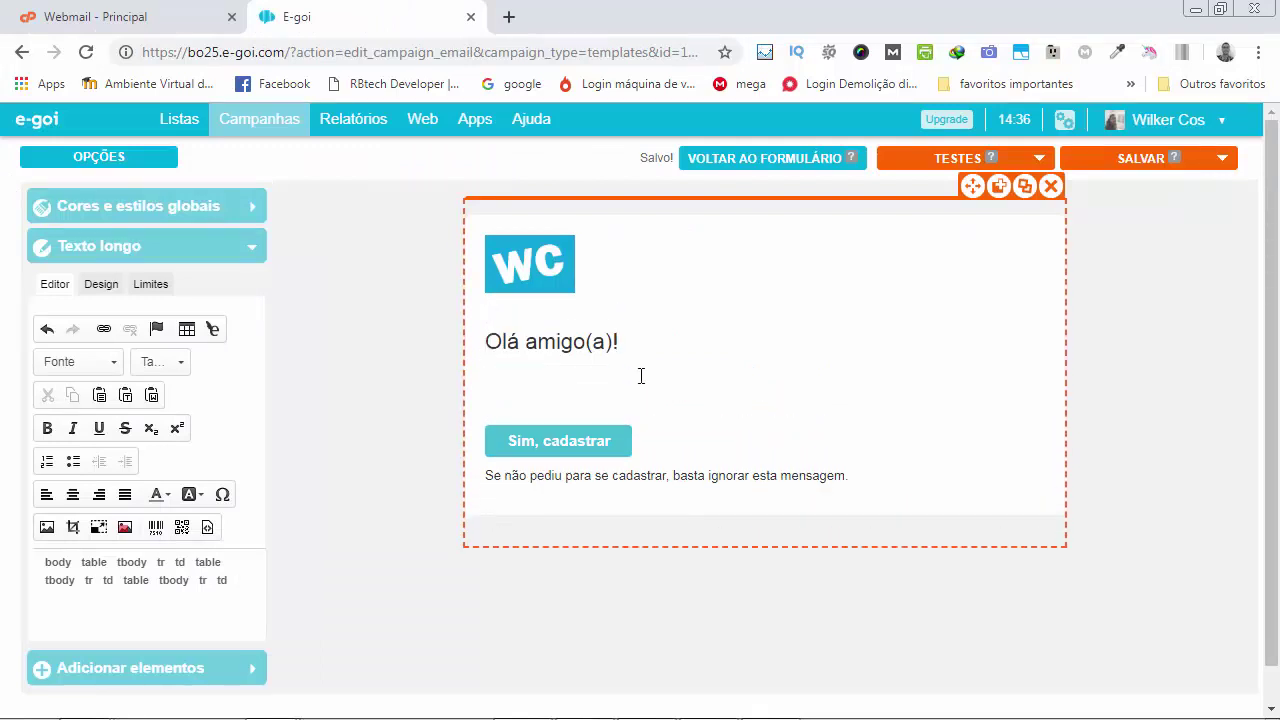
{"action": "left_click", "coordinate": [180, 17]}
{"action": "left_click_drag", "start_coordinate": [464, 495], "coordinate": [1000, 514]}
{"action": "key", "text": "ctrl+c"}
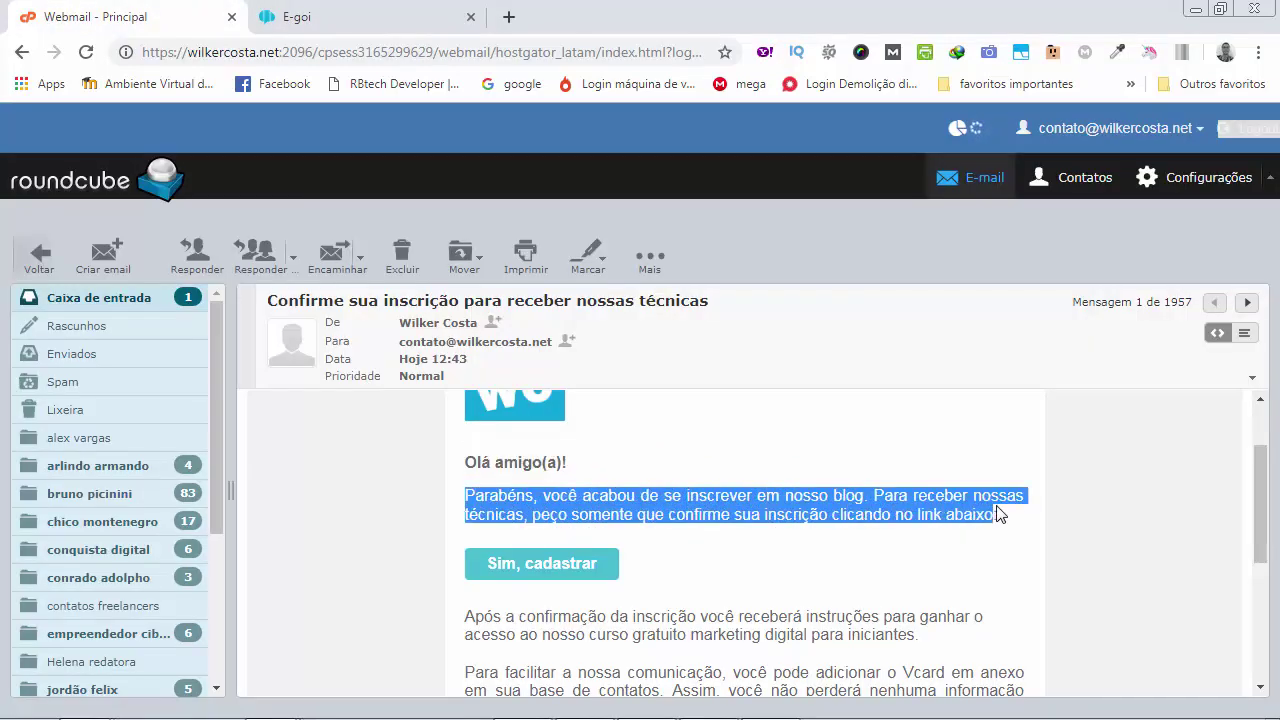
{"action": "left_click", "coordinate": [369, 19]}
{"action": "key", "text": "ctrl+v"}
Step: Format the pasted "Parabéns" paragraph with font size 16 and grey text
{"action": "left_click_drag", "start_coordinate": [770, 414], "coordinate": [485, 392]}
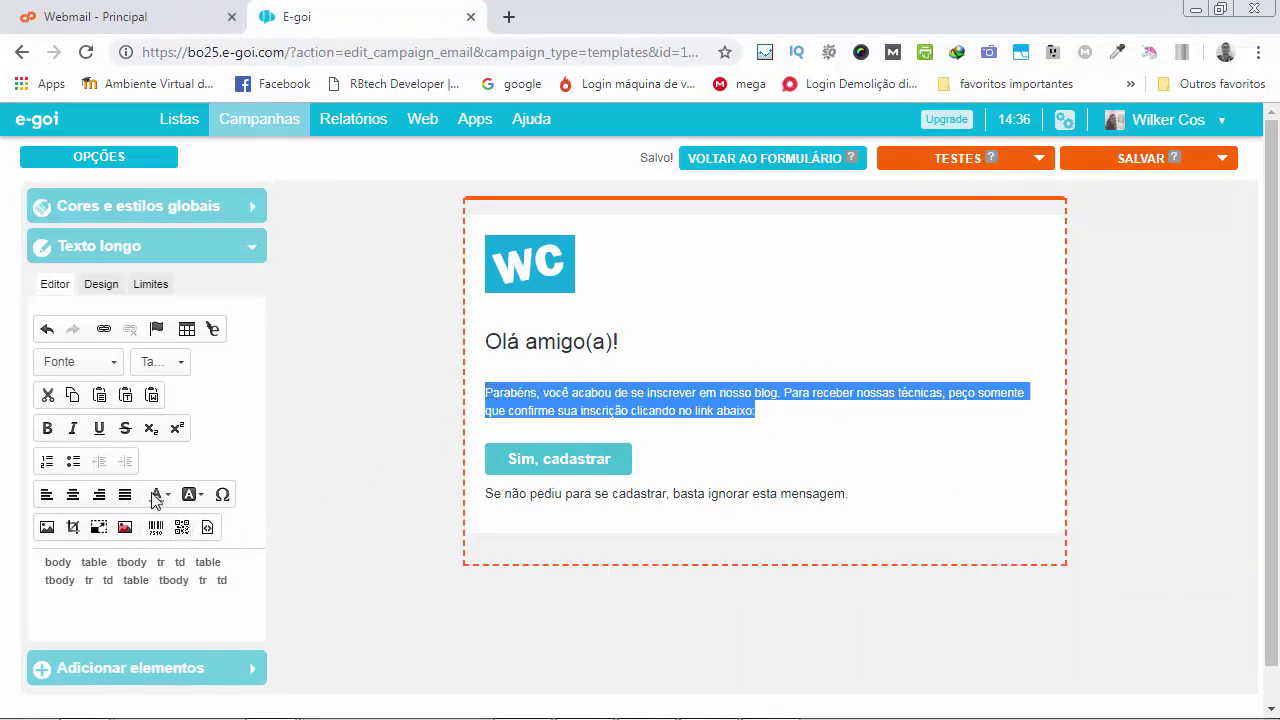
{"action": "left_click", "coordinate": [172, 368]}
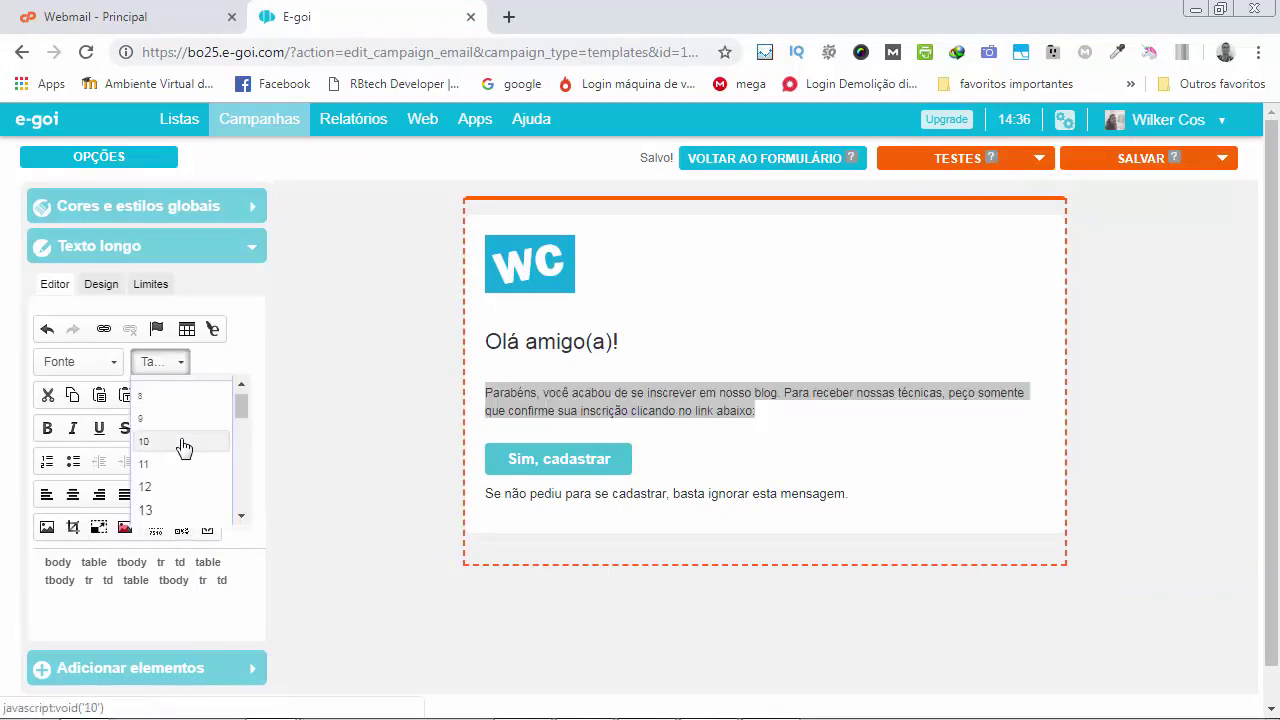
{"action": "scroll", "coordinate": [180, 452], "scroll_direction": "down", "scroll_amount": 2}
{"action": "left_click", "coordinate": [163, 486]}
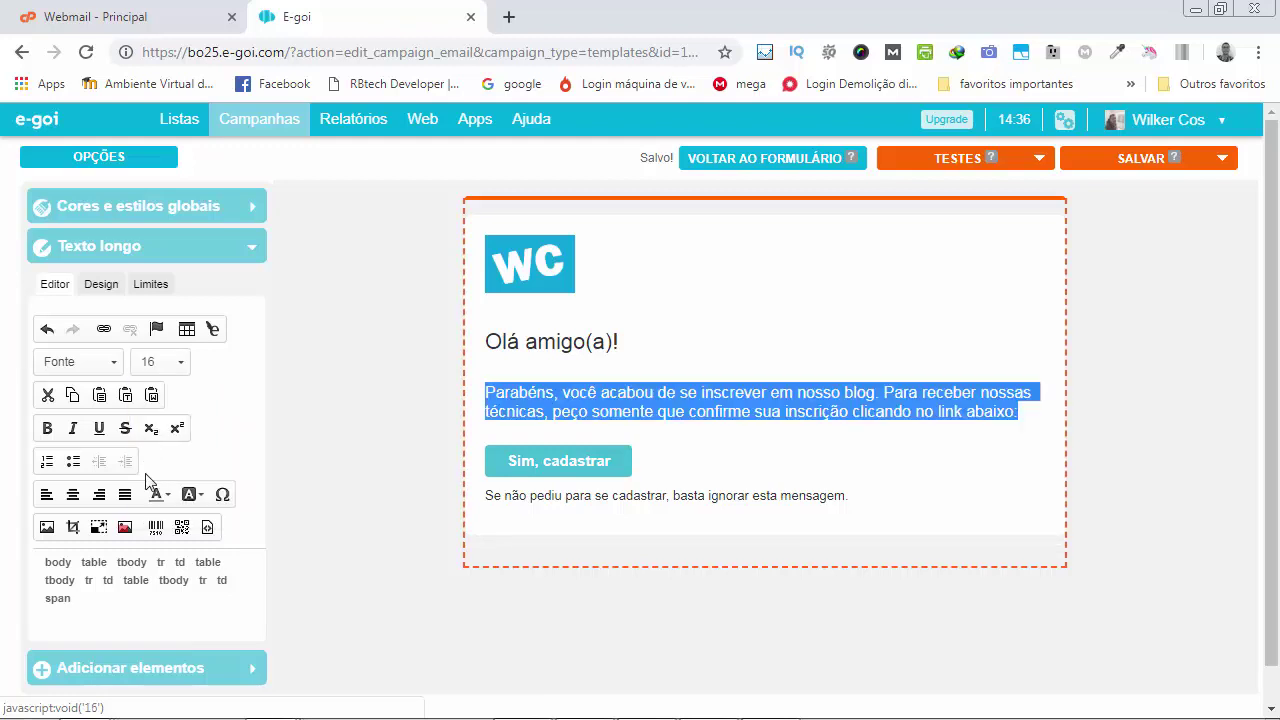
{"action": "left_click", "coordinate": [163, 494]}
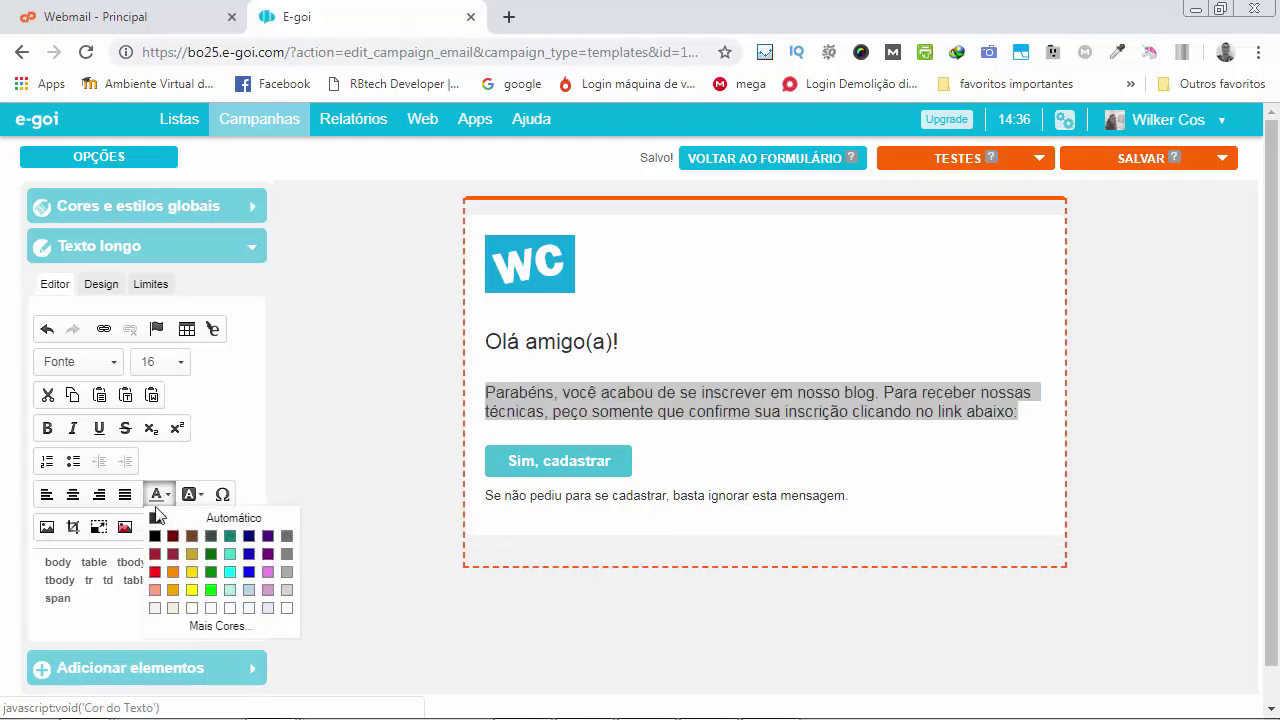
{"action": "left_click", "coordinate": [289, 553]}
{"action": "left_click", "coordinate": [601, 395]}
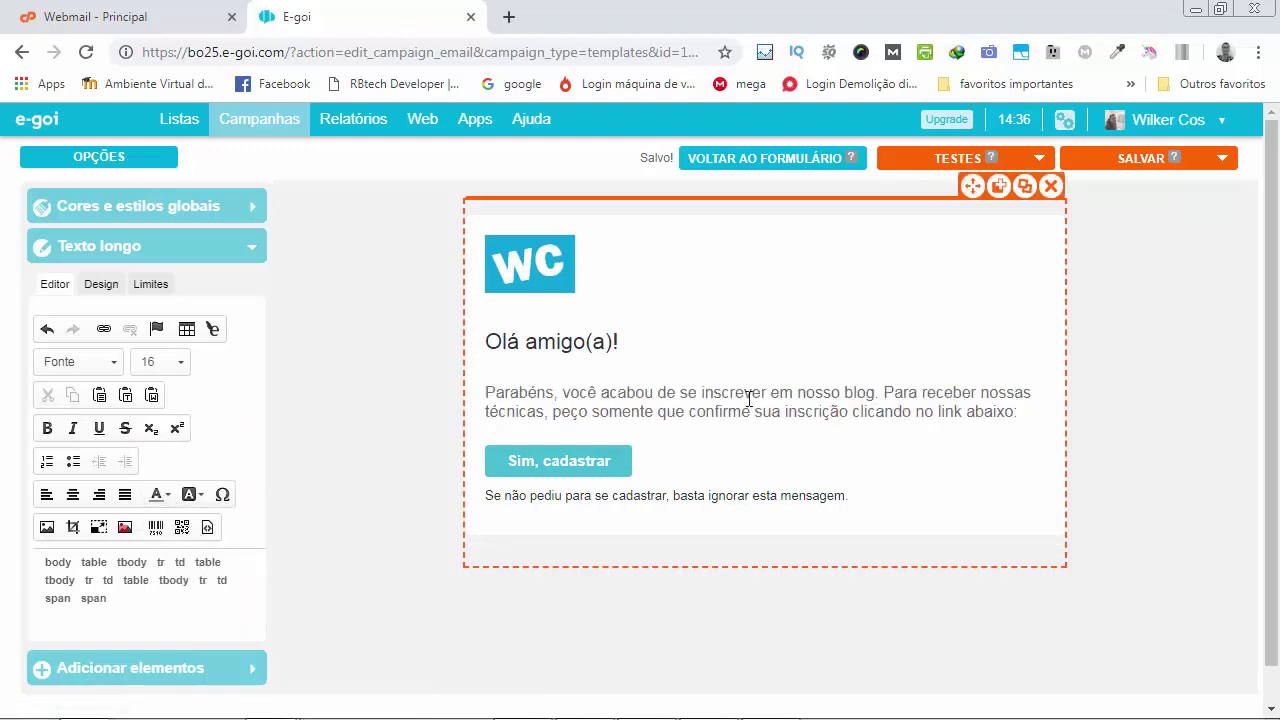
Step: Replace the "Se não pediu para se cadastrar" sentence with the text from "Após a confirmação" through "Agradeço sua preferência!" copied from the Roundcube message
{"action": "scroll", "coordinate": [749, 398], "scroll_direction": "down", "scroll_amount": 1}
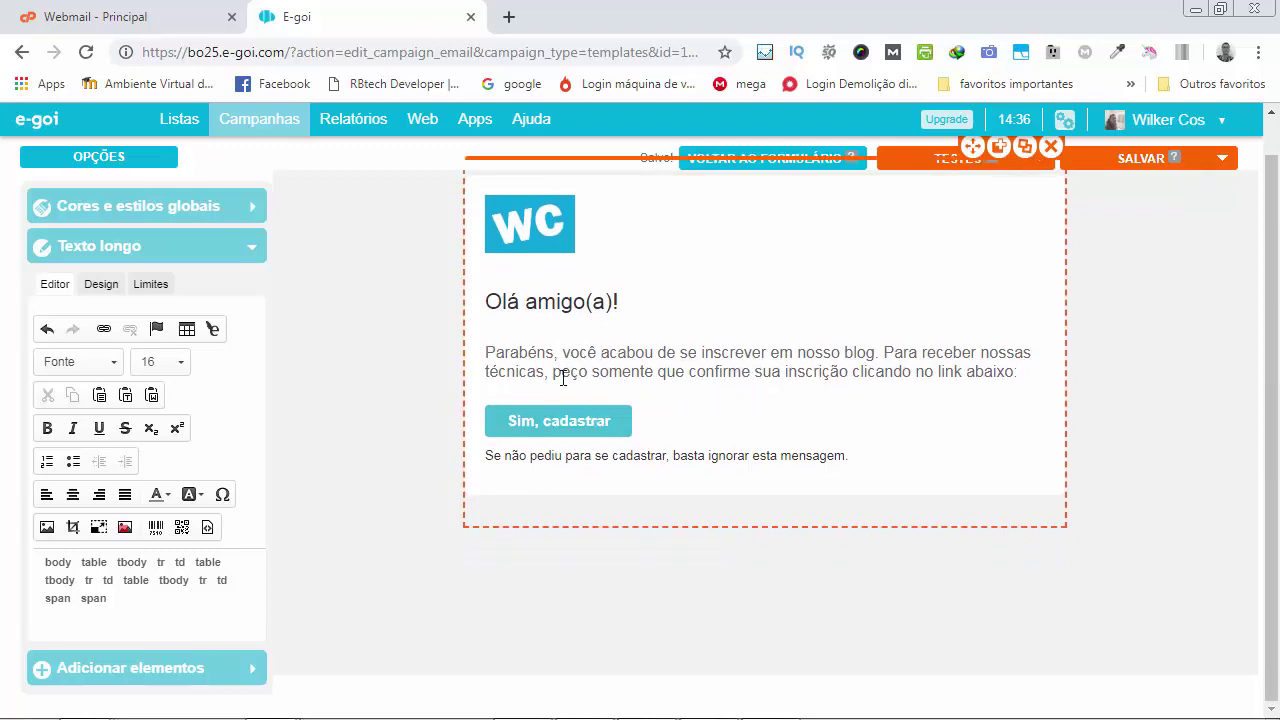
{"action": "left_click", "coordinate": [100, 16]}
{"action": "scroll", "coordinate": [820, 514], "scroll_direction": "down", "scroll_amount": 3}
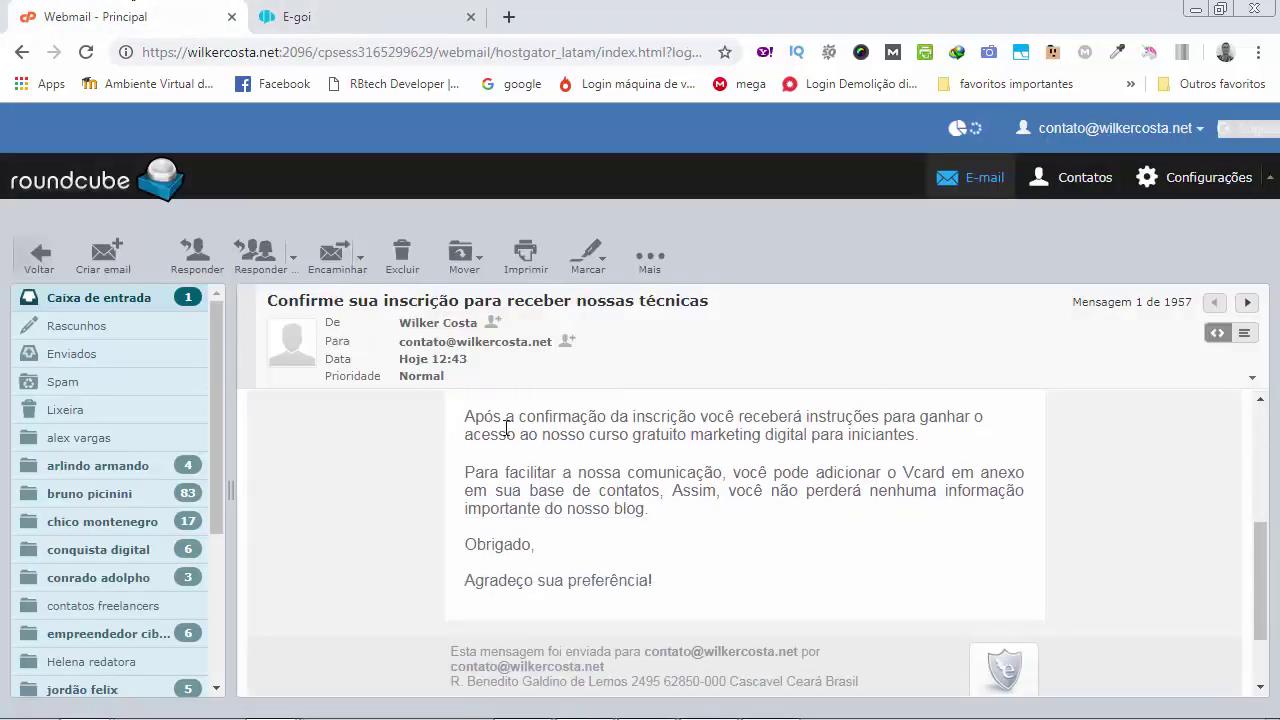
{"action": "left_click_drag", "start_coordinate": [465, 416], "coordinate": [676, 580]}
{"action": "key", "text": "ctrl+c"}
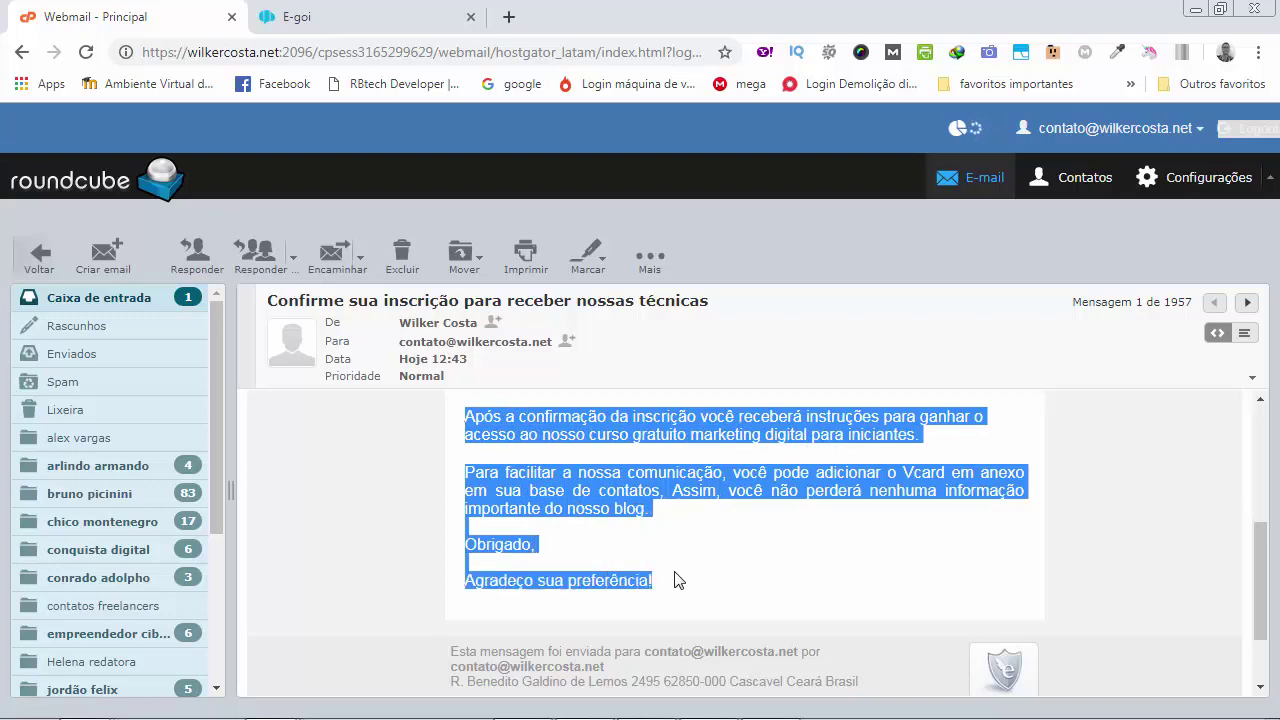
{"action": "key", "text": "ctrl+Tab"}
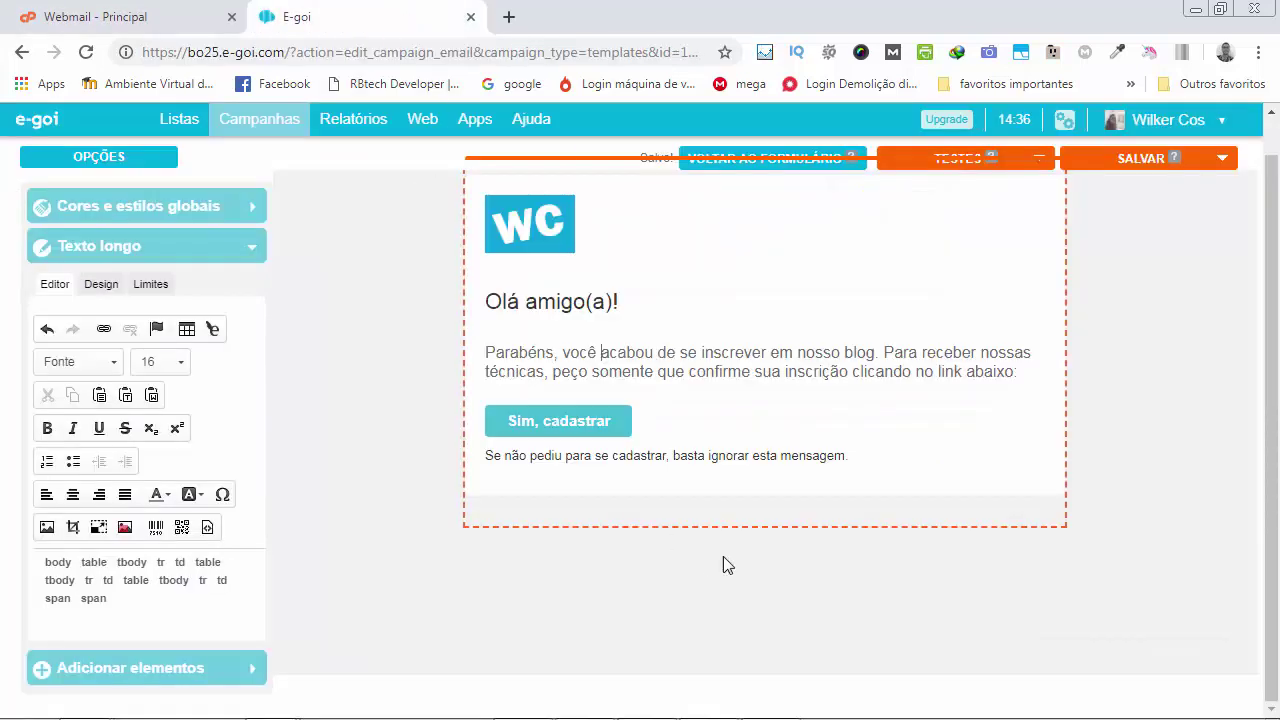
{"action": "left_click_drag", "start_coordinate": [860, 460], "coordinate": [479, 451]}
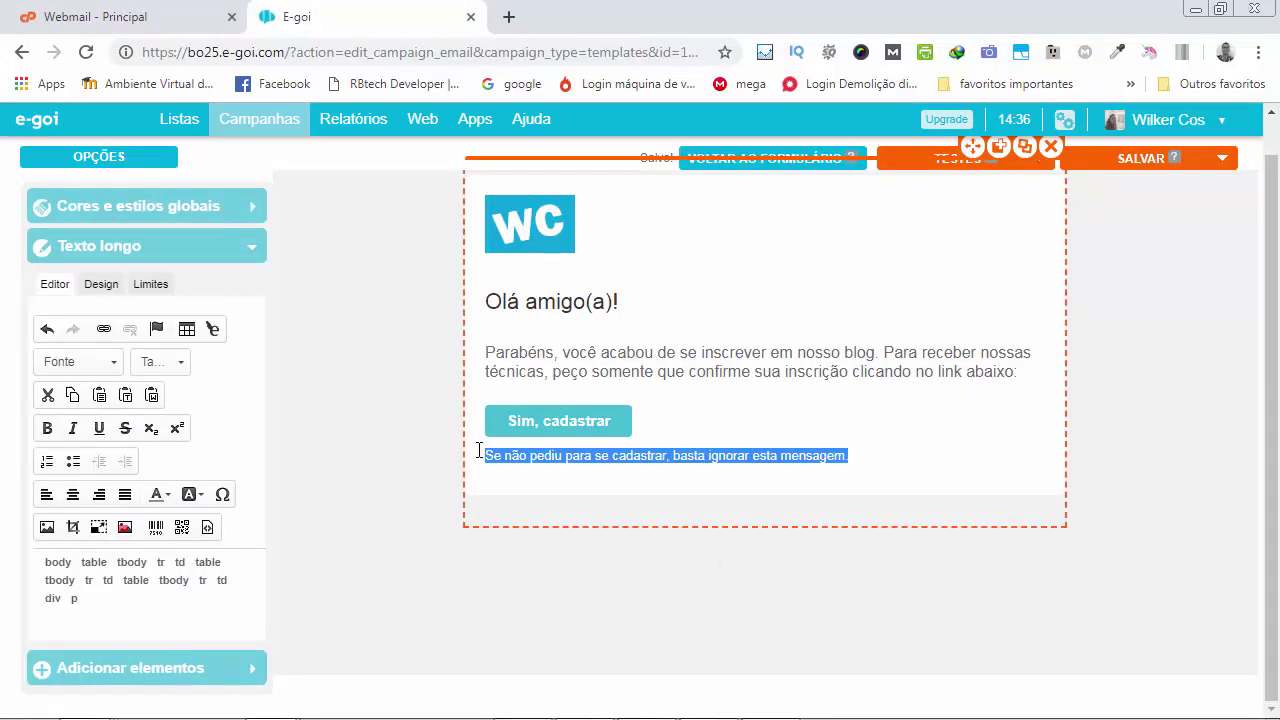
{"action": "key", "text": "ctrl+v"}
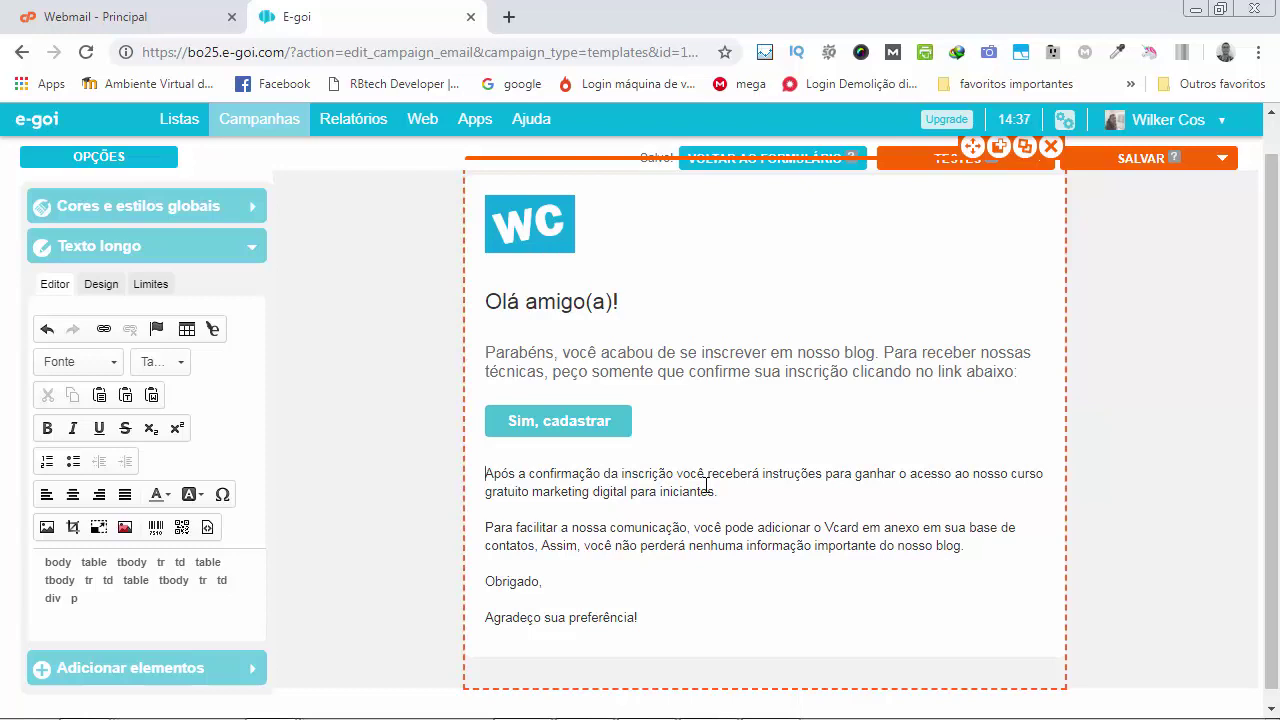
Step: Format all the text below the "Sim, cadastrar" button with font size 16 and dark grey text
{"action": "left_click_drag", "start_coordinate": [640, 617], "coordinate": [488, 467]}
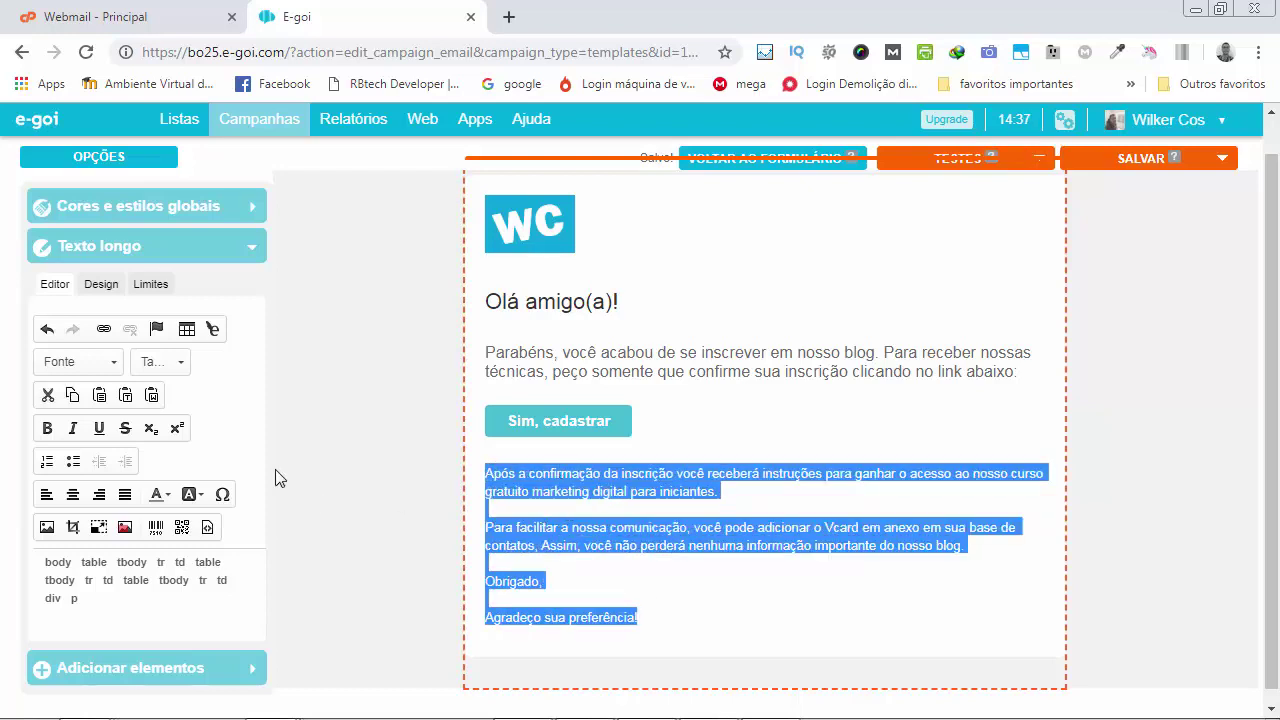
{"action": "left_click", "coordinate": [181, 370]}
{"action": "scroll", "coordinate": [183, 471], "scroll_direction": "down", "scroll_amount": 2}
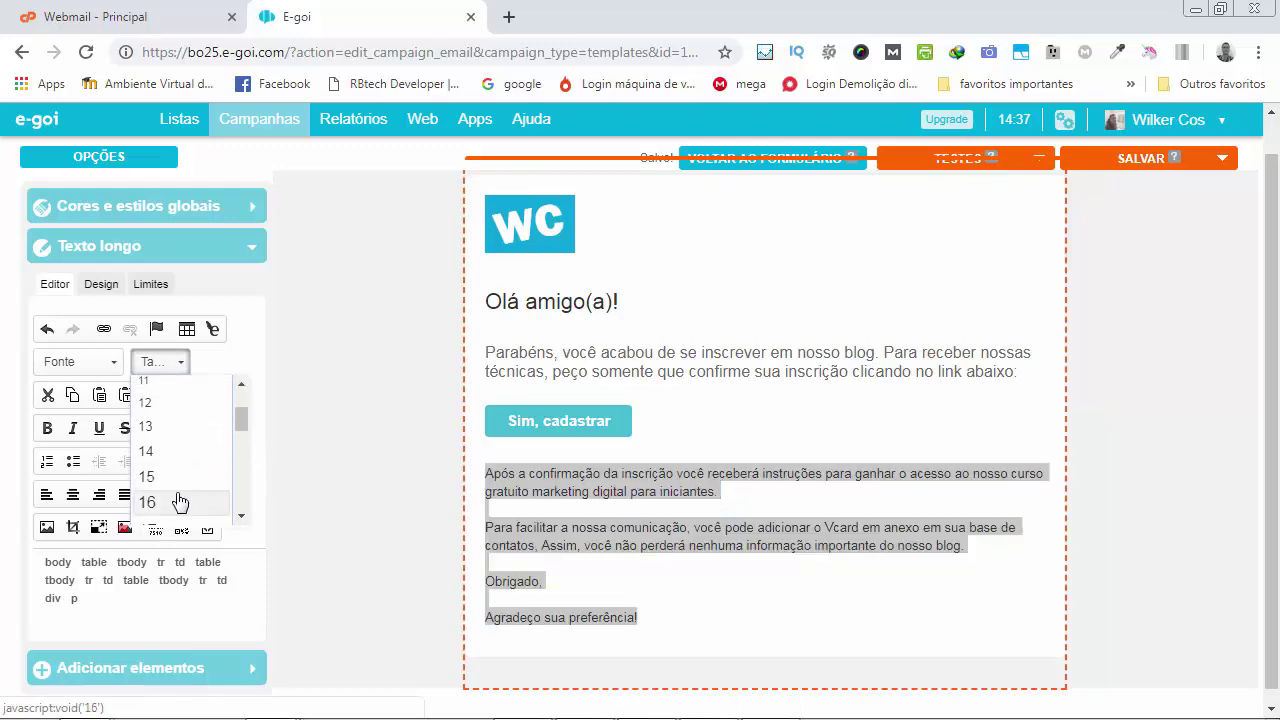
{"action": "left_click", "coordinate": [180, 500]}
{"action": "left_click", "coordinate": [168, 494]}
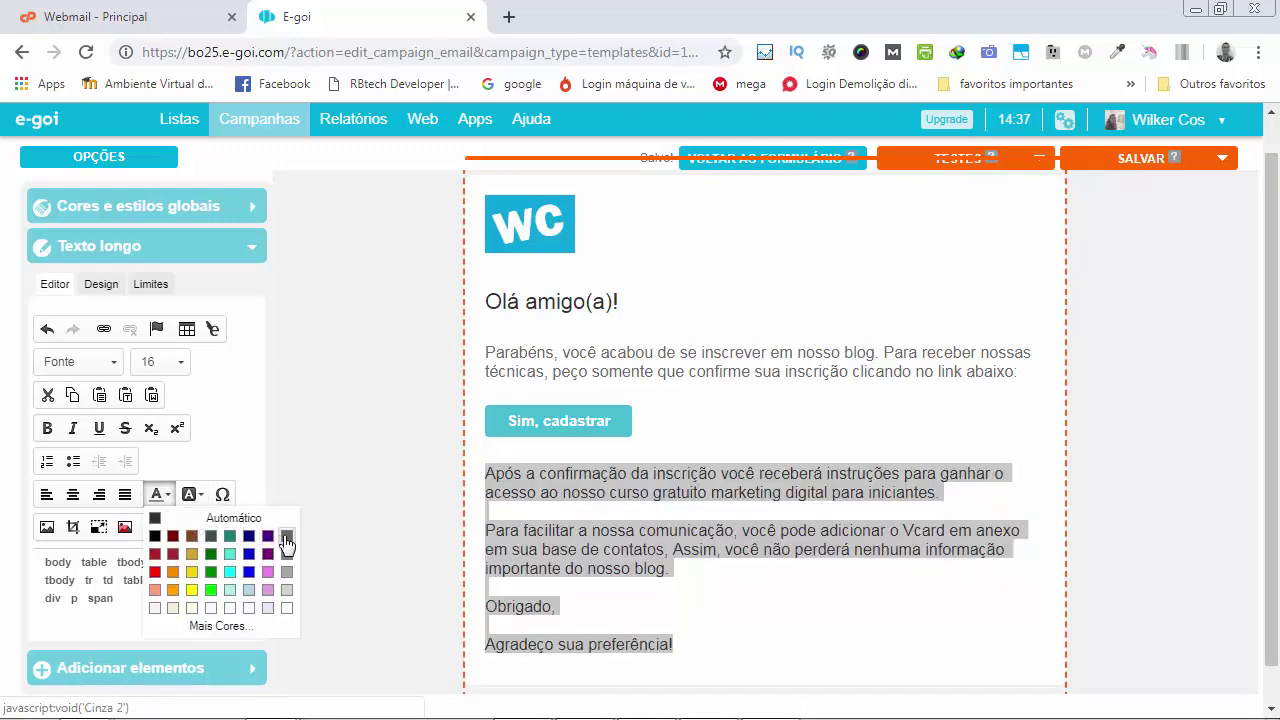
{"action": "left_click", "coordinate": [285, 534]}
{"action": "left_click", "coordinate": [709, 533]}
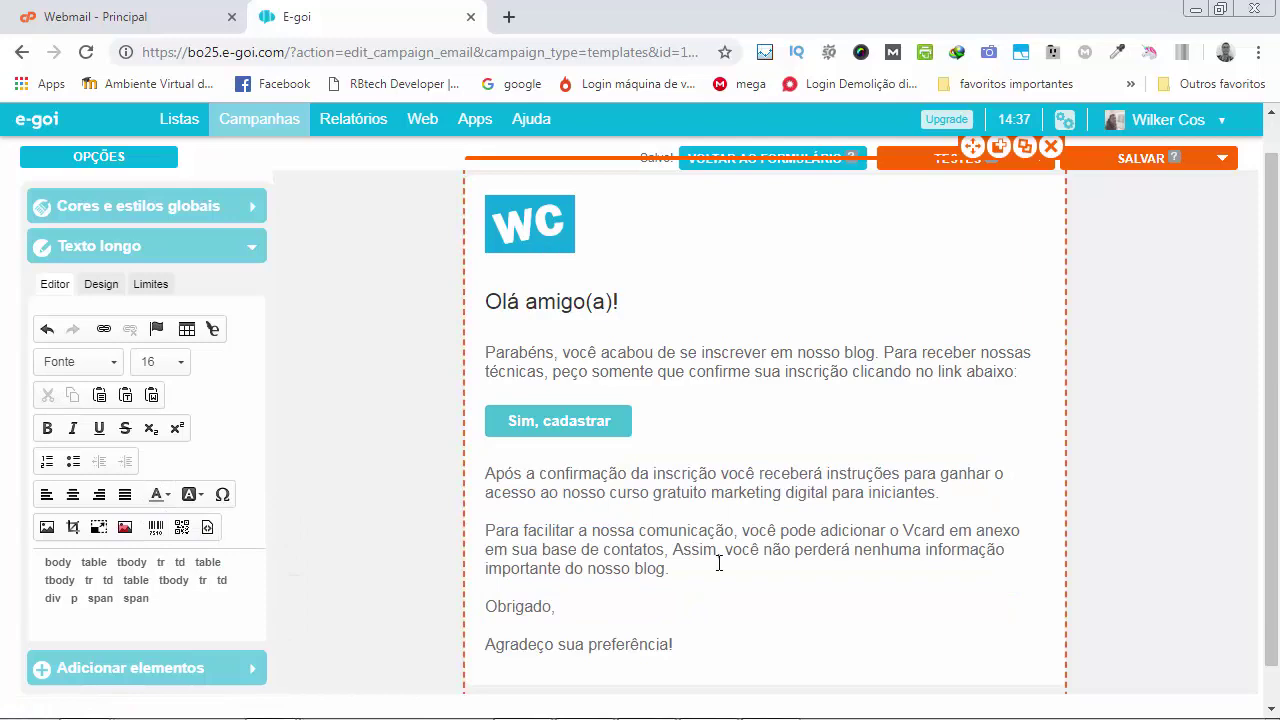
Step: Compare the customized email with the full confirmation message in Roundcube, from its logo down to the footer
{"action": "scroll", "coordinate": [715, 520], "scroll_direction": "down", "scroll_amount": 1}
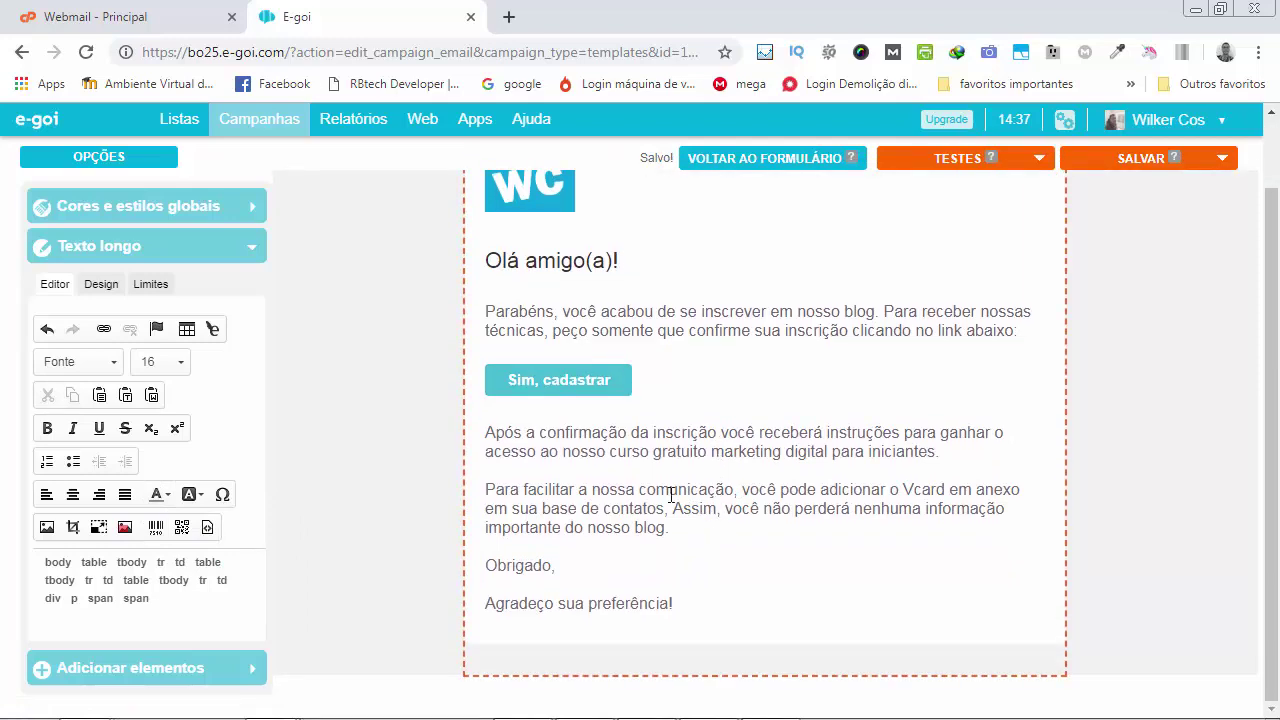
{"action": "left_click", "coordinate": [164, 25]}
{"action": "scroll", "coordinate": [645, 468], "scroll_direction": "down", "scroll_amount": 1}
{"action": "scroll", "coordinate": [645, 468], "scroll_direction": "up", "scroll_amount": 1}
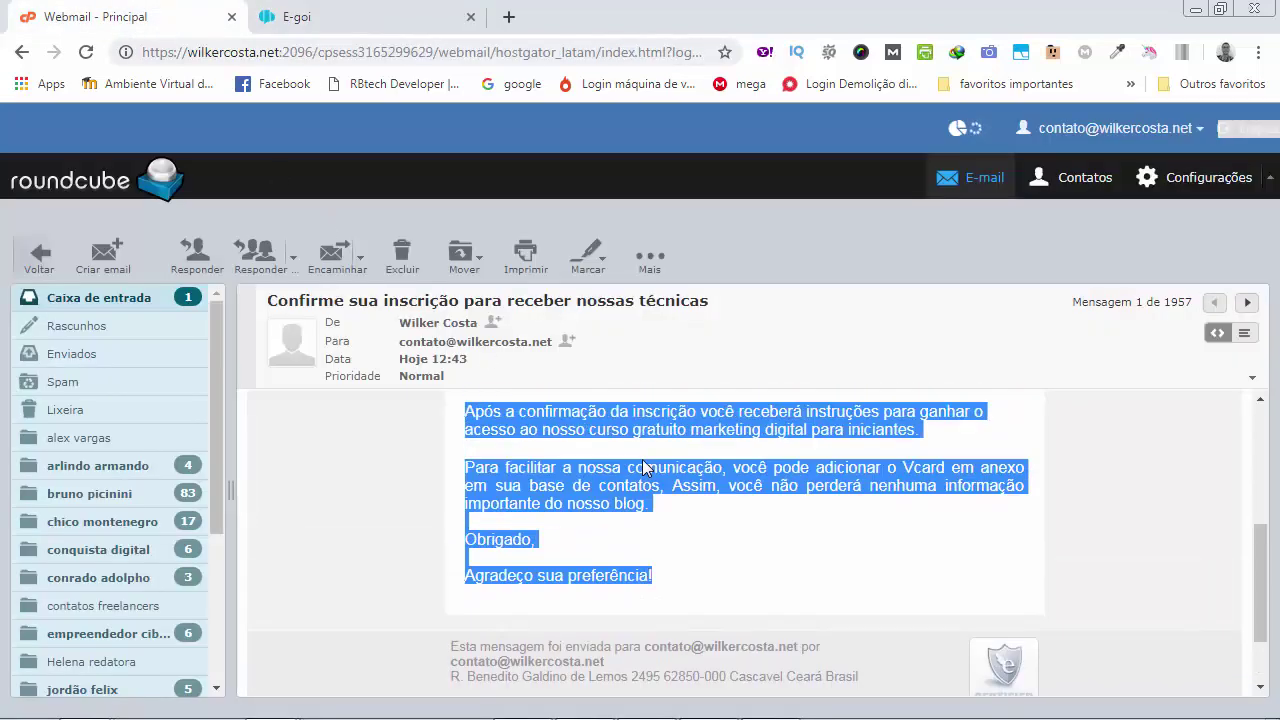
{"action": "scroll", "coordinate": [674, 491], "scroll_direction": "up", "scroll_amount": 3}
{"action": "scroll", "coordinate": [674, 491], "scroll_direction": "down", "scroll_amount": 1}
{"action": "left_click", "coordinate": [678, 493]}
{"action": "scroll", "coordinate": [684, 495], "scroll_direction": "down", "scroll_amount": 3}
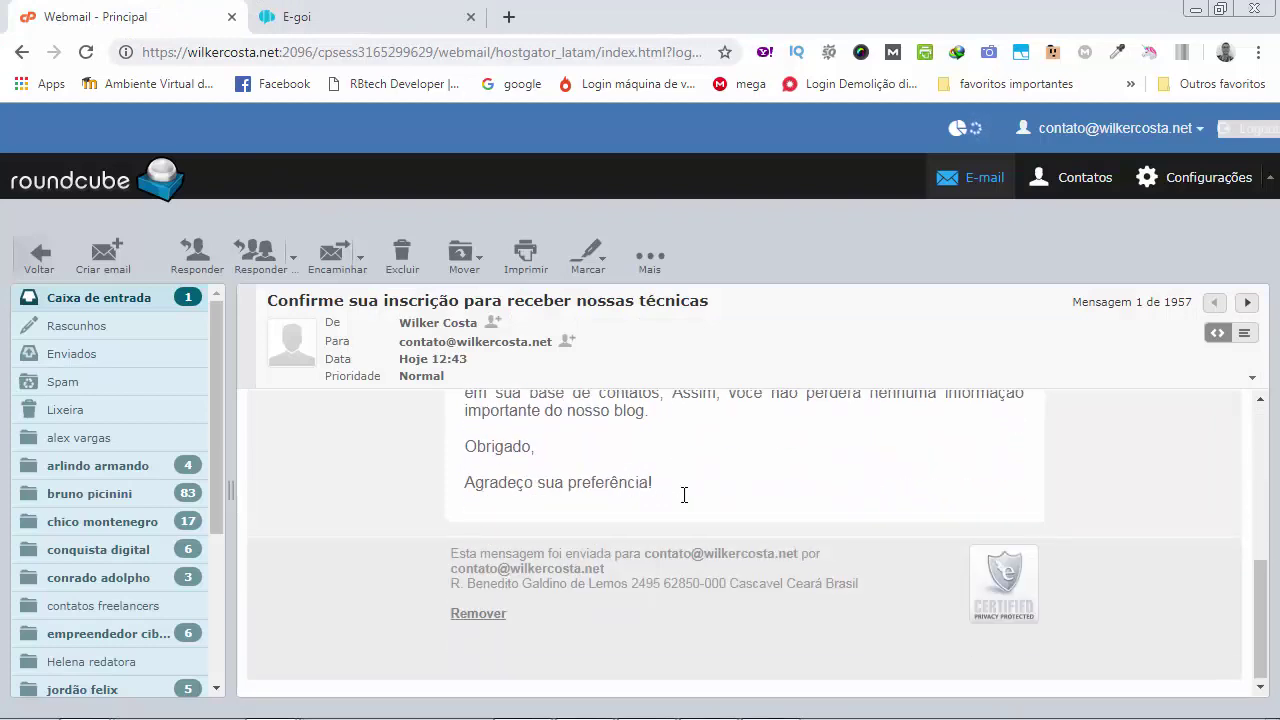
{"action": "scroll", "coordinate": [684, 495], "scroll_direction": "up", "scroll_amount": 5}
Step: Return to the E-goi editor, save the confirmation email, and open its campaign options
{"action": "left_click", "coordinate": [297, 17]}
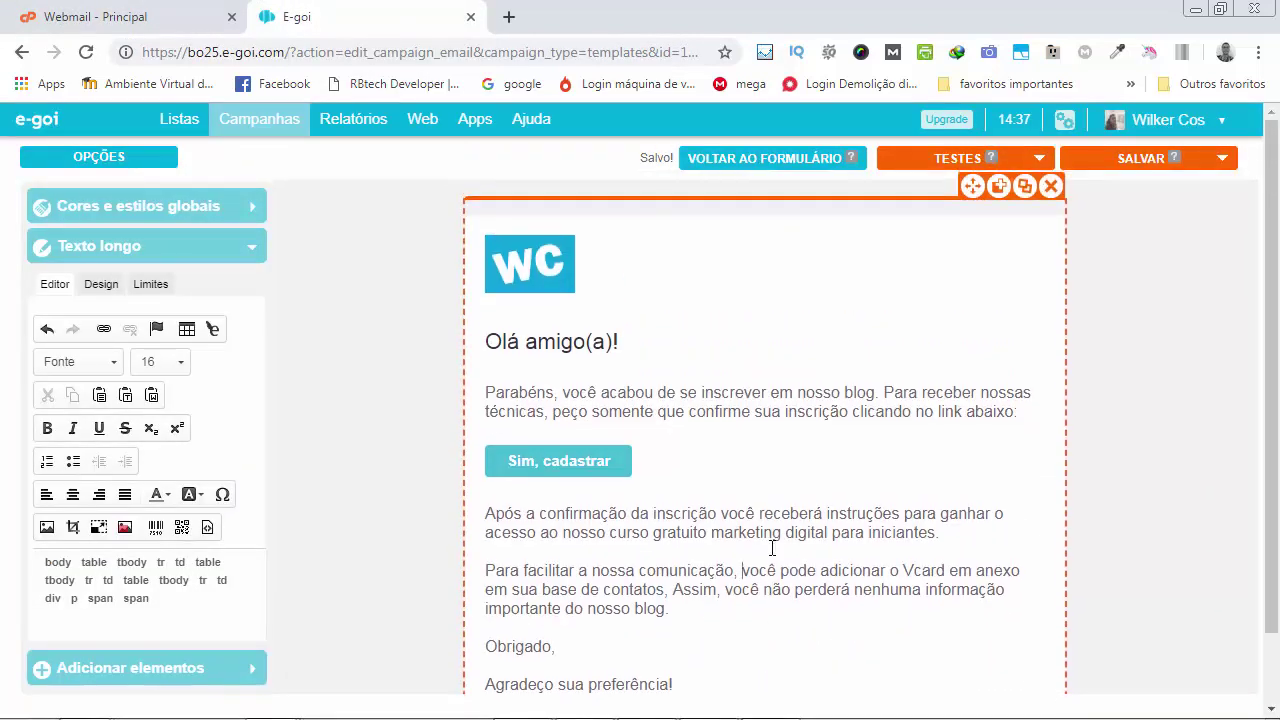
{"action": "left_click", "coordinate": [1220, 166]}
{"action": "left_click", "coordinate": [1160, 186]}
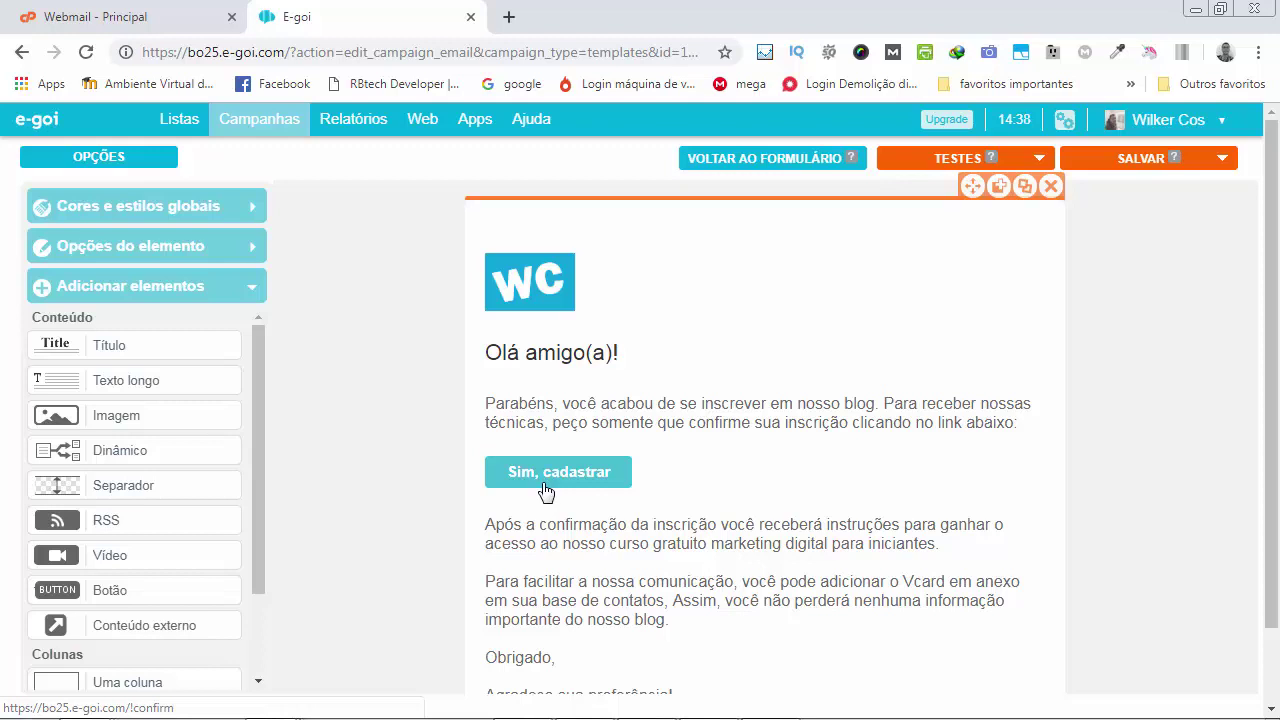
{"action": "left_click", "coordinate": [138, 162]}
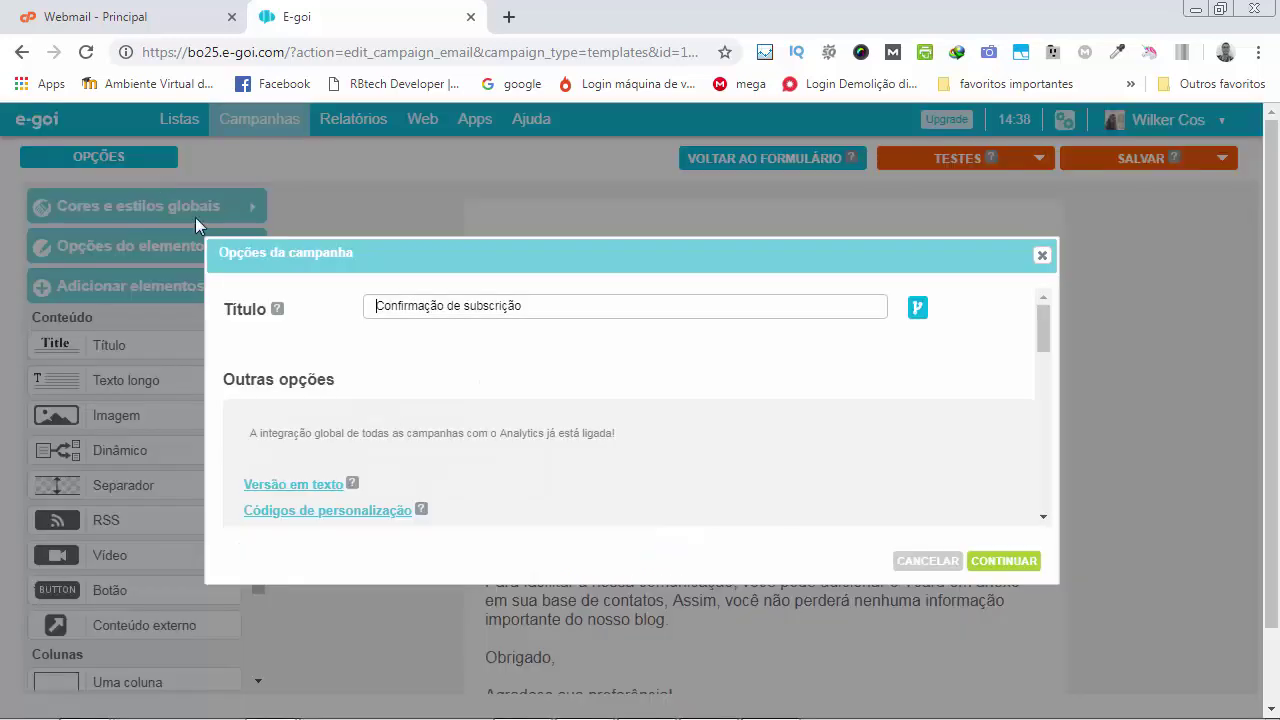
Step: Replace the campaign title with "Confirme sua inscrição para receber nossas técnicas", copied from the Roundcube message's subject
{"action": "left_click_drag", "start_coordinate": [556, 307], "coordinate": [374, 307]}
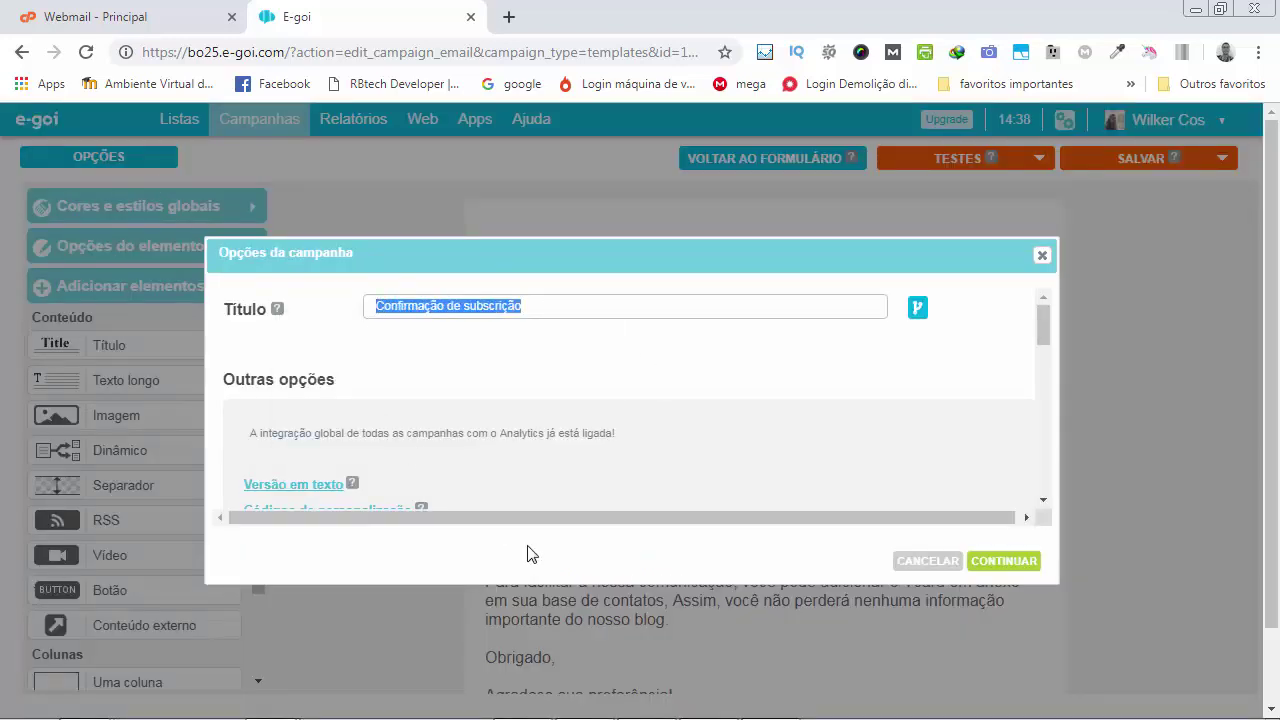
{"action": "left_click", "coordinate": [131, 24]}
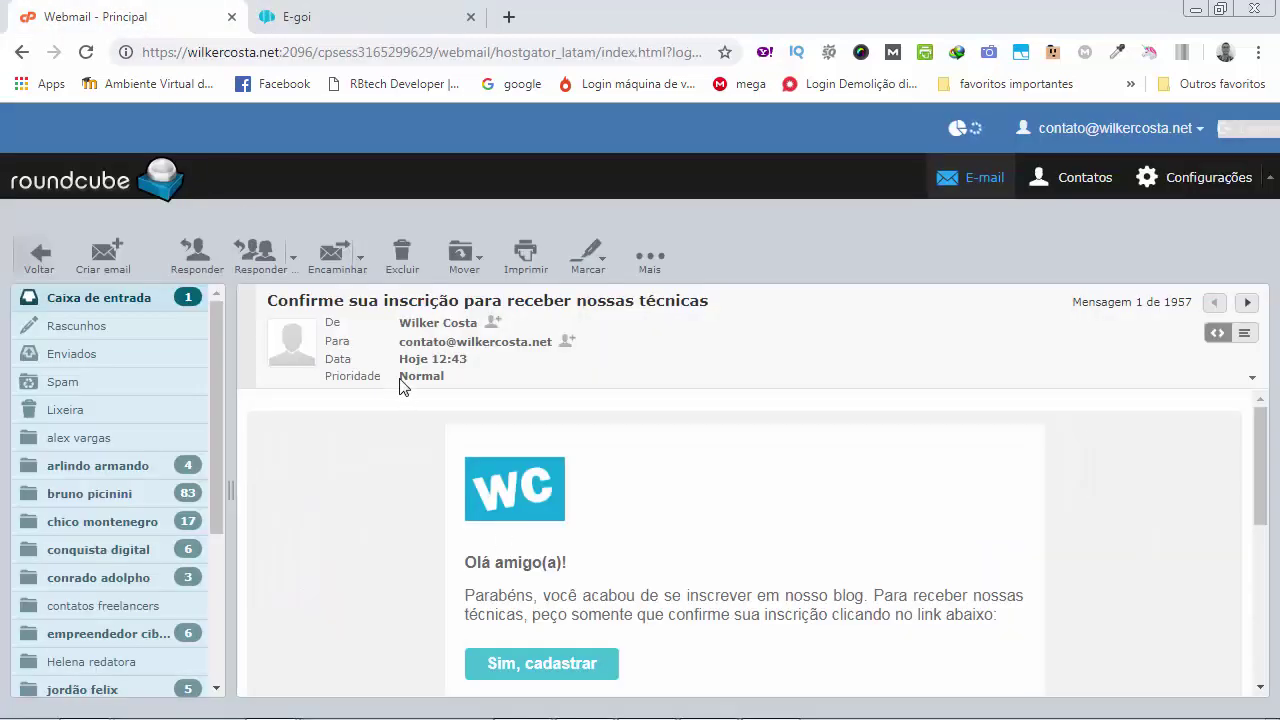
{"action": "left_click_drag", "start_coordinate": [268, 300], "coordinate": [720, 305]}
{"action": "key", "text": "ctrl+c"}
{"action": "left_click", "coordinate": [375, 28]}
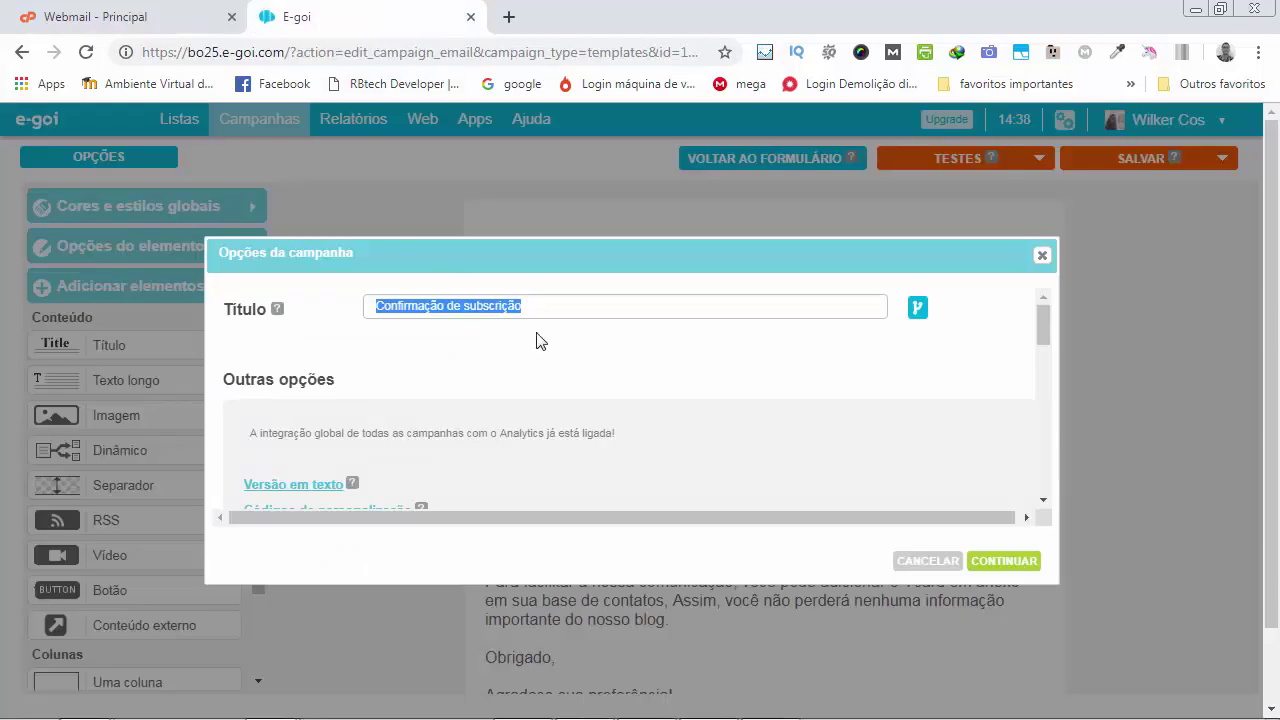
{"action": "key", "text": "ctrl+v"}
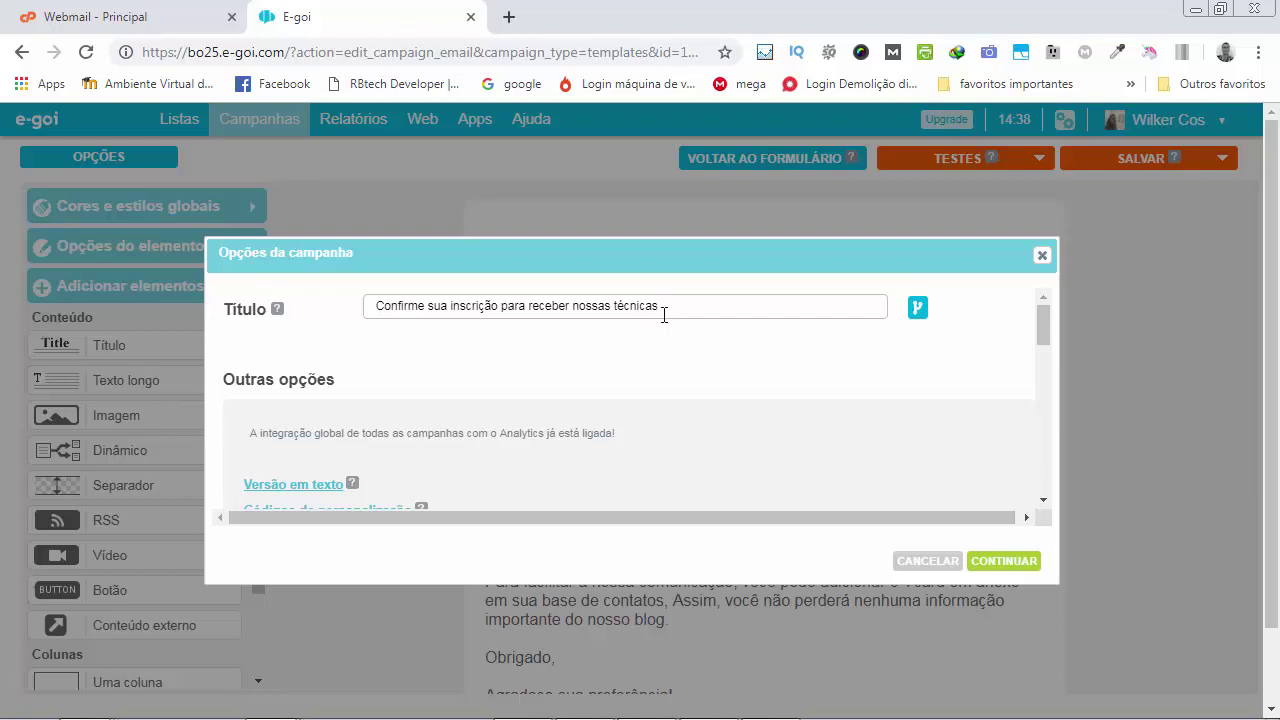
Step: Change the campaign title to "Importante!", save the campaign options, and dismiss the notification
{"action": "left_click_drag", "start_coordinate": [662, 307], "coordinate": [375, 306]}
{"action": "key", "text": "BackSpace"}
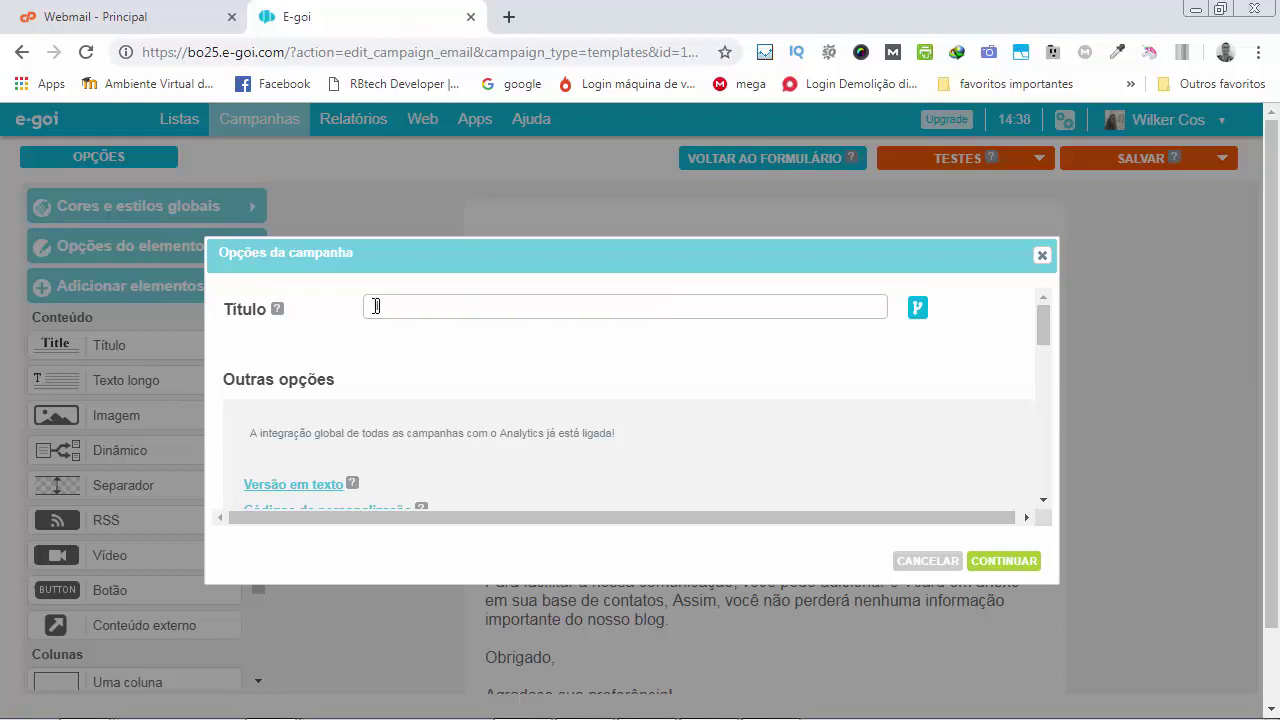
{"action": "type", "text": "Importante!"}
{"action": "scroll", "coordinate": [482, 341], "scroll_direction": "down", "scroll_amount": 3}
{"action": "left_click", "coordinate": [1003, 562]}
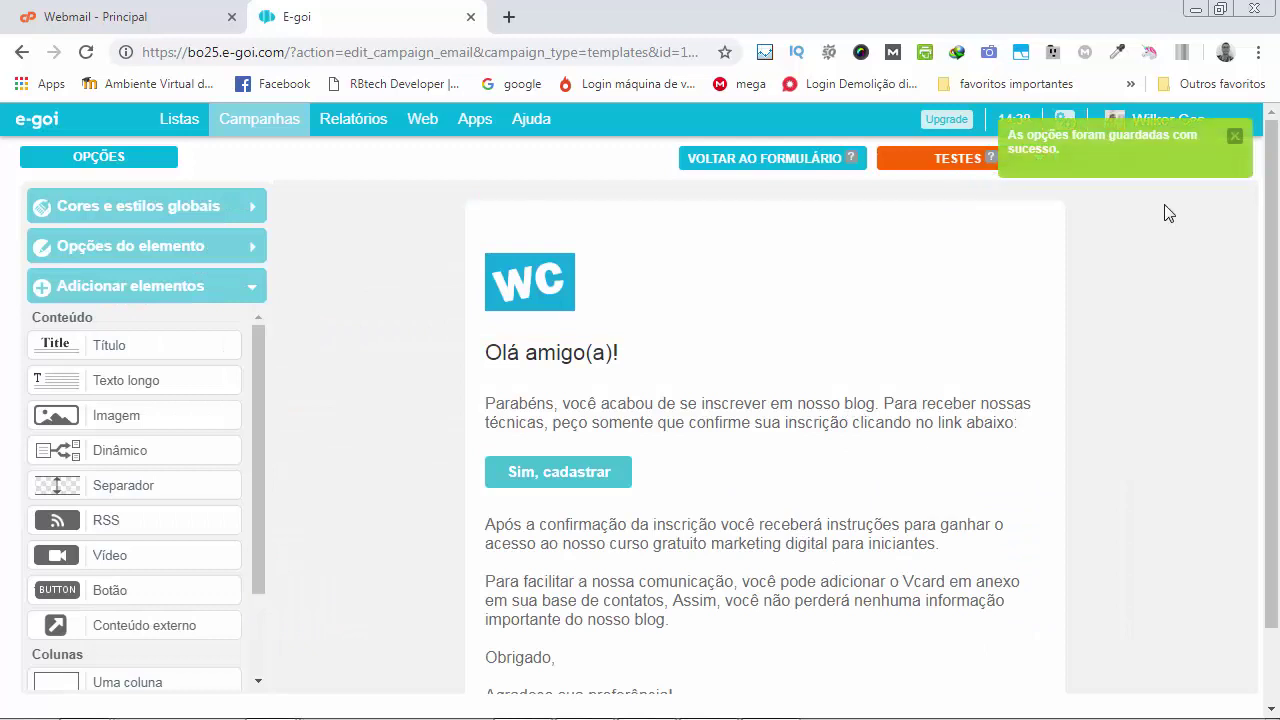
{"action": "left_click", "coordinate": [1235, 140]}
Step: Save the customized confirmation email again after the title change
{"action": "left_click", "coordinate": [1224, 158]}
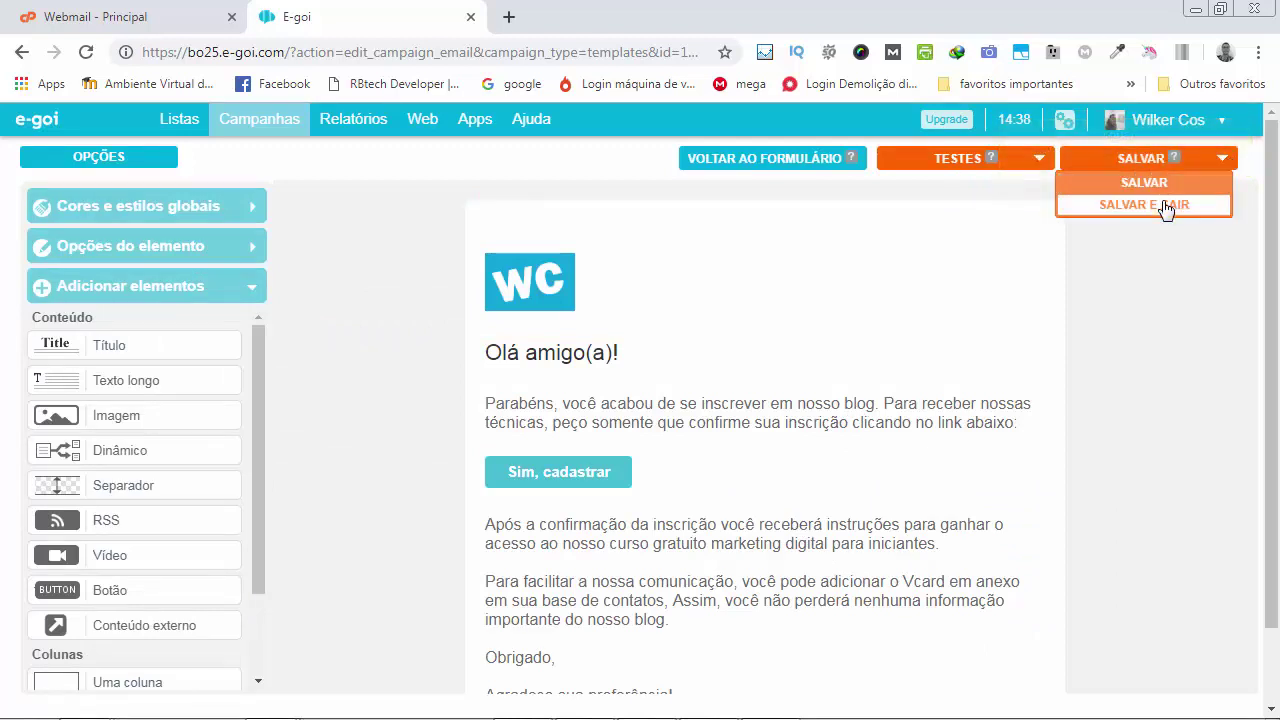
{"action": "left_click", "coordinate": [944, 325]}
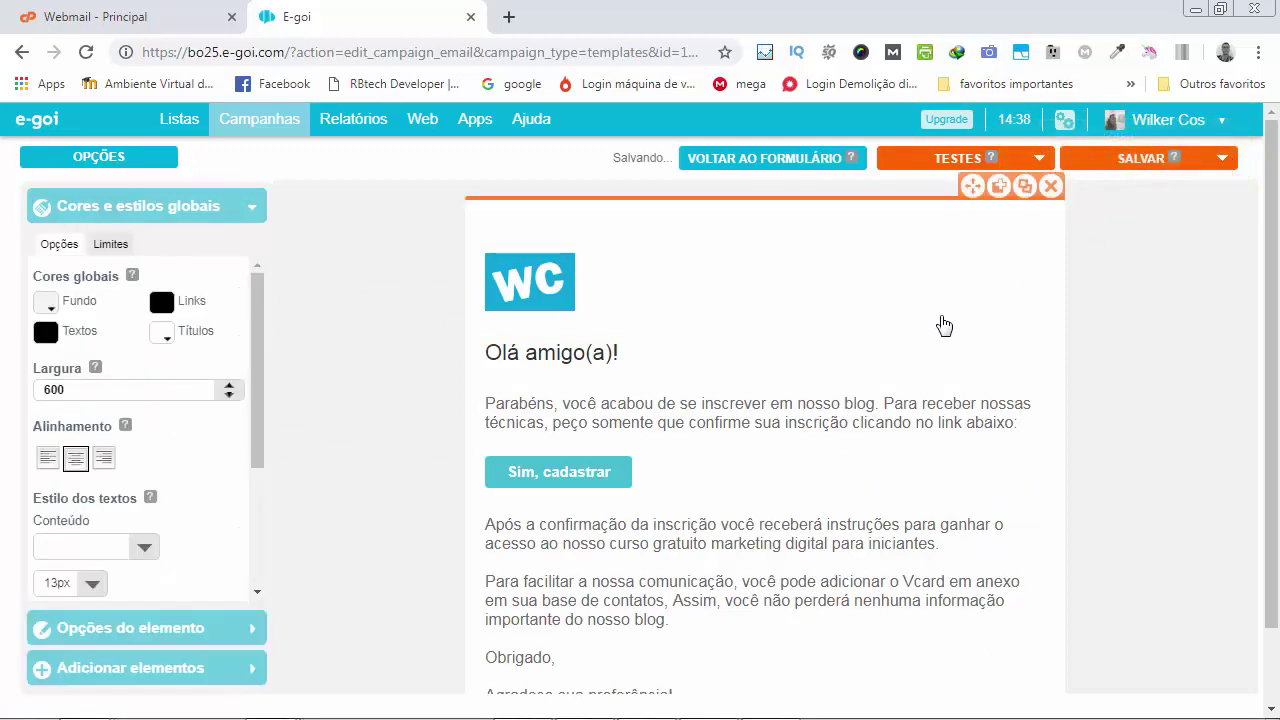